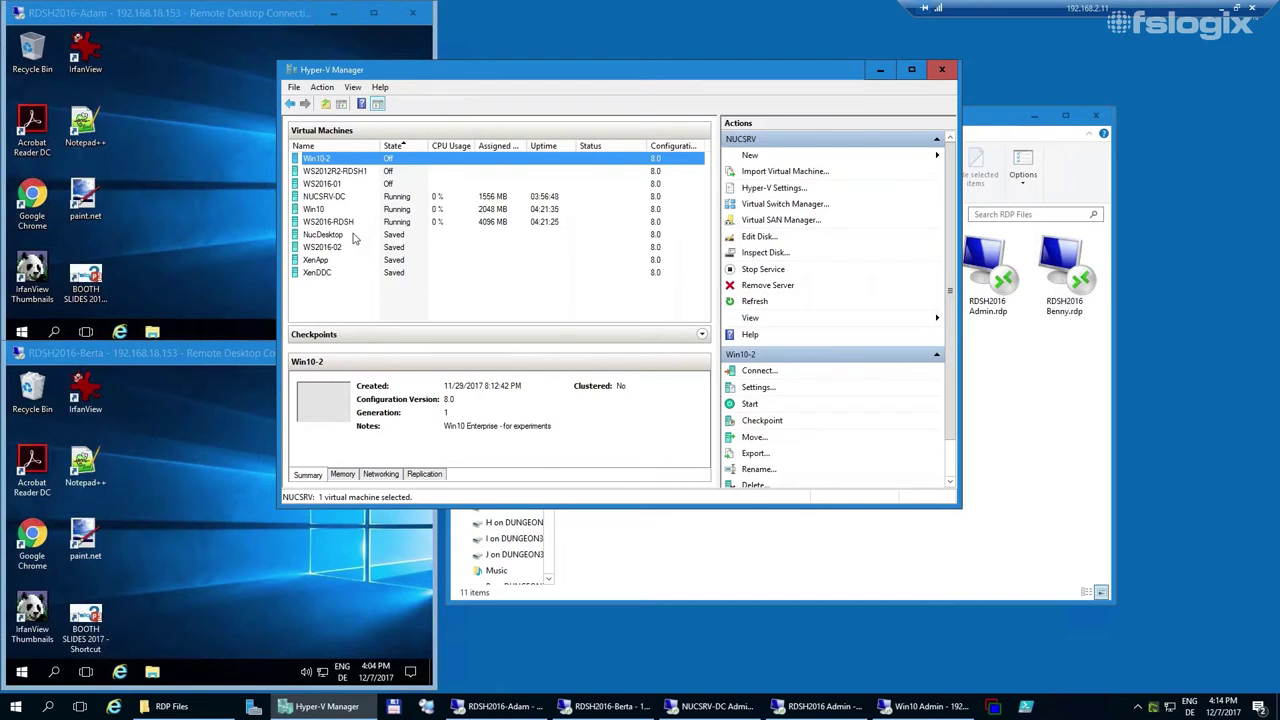
Minimize Hyper-V Manager and bring the two RDSH2016 user sessions to the front one after the other.
click(880, 70)
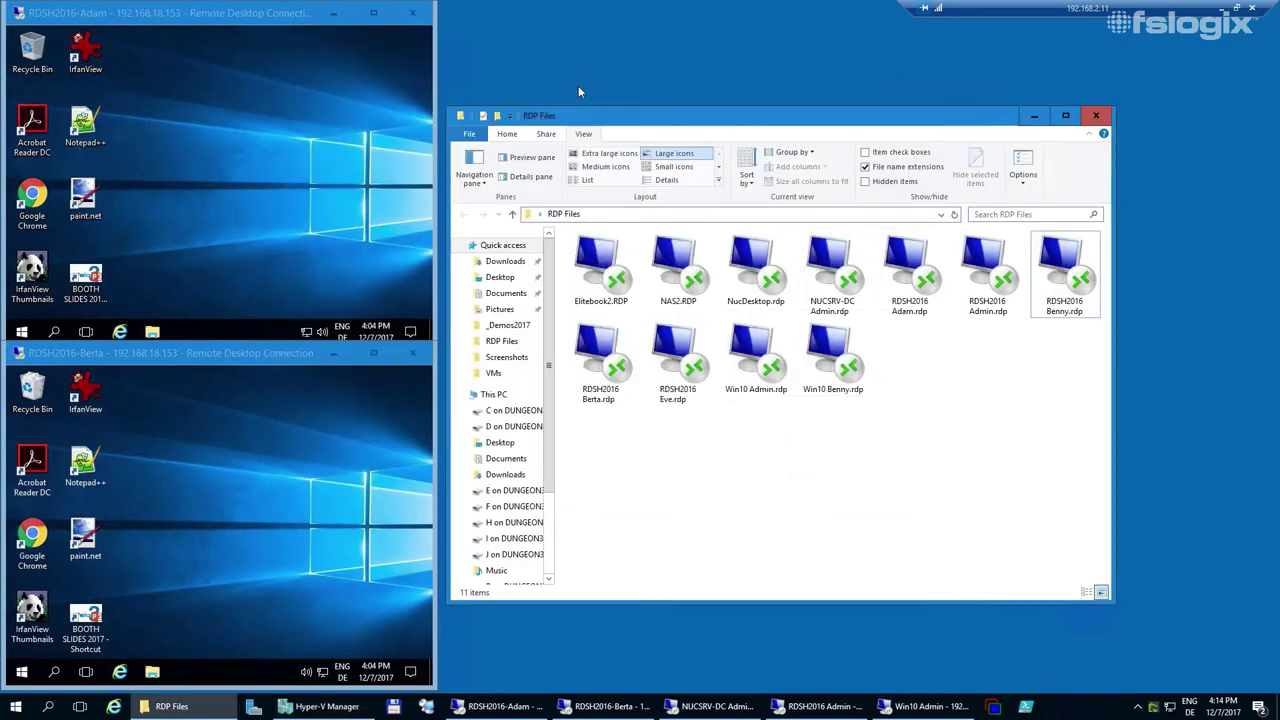
click(232, 21)
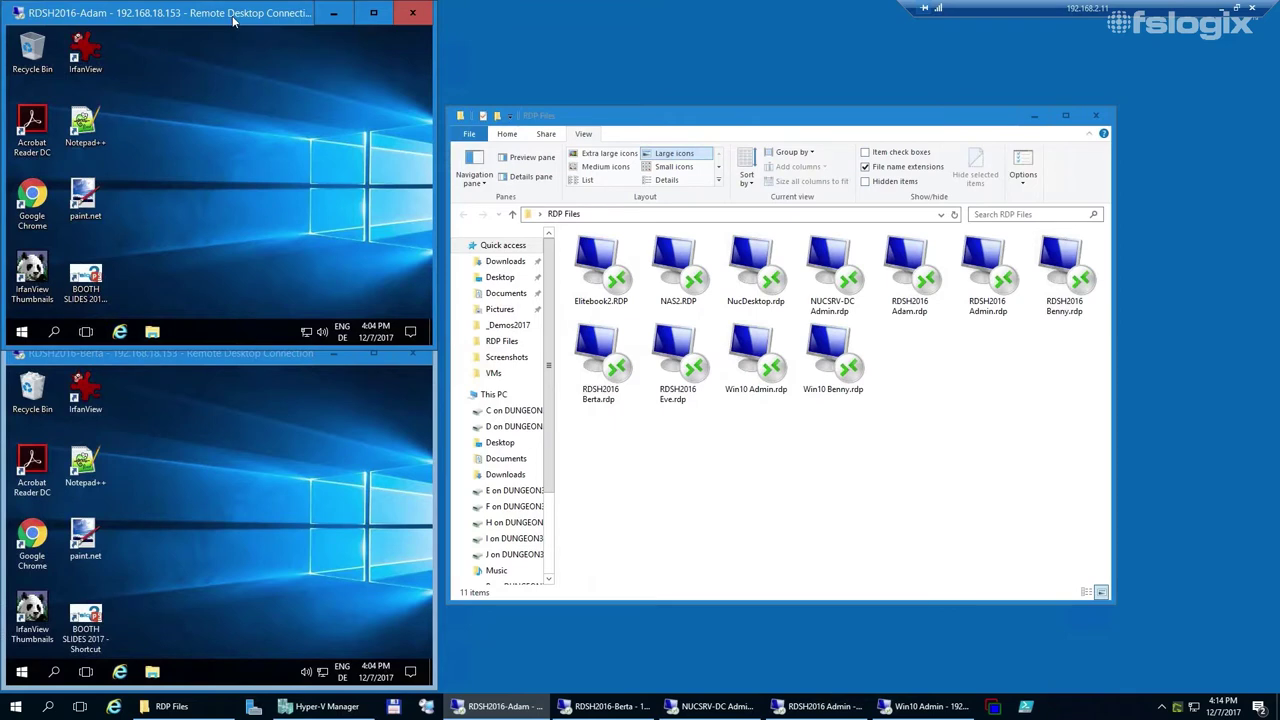
click(232, 353)
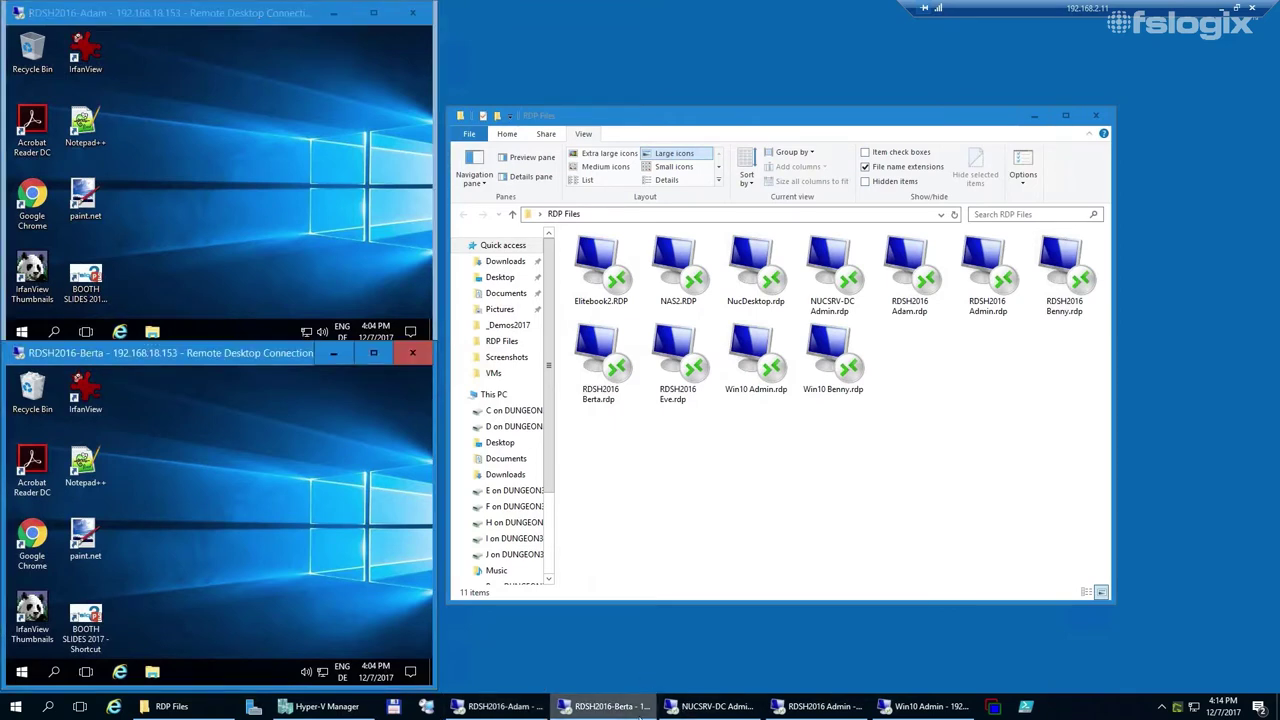
Switch to the RDSH2016 Admin session and refresh the RD2016-FSLogix collection in Server Manager.
mouse_move(706, 710)
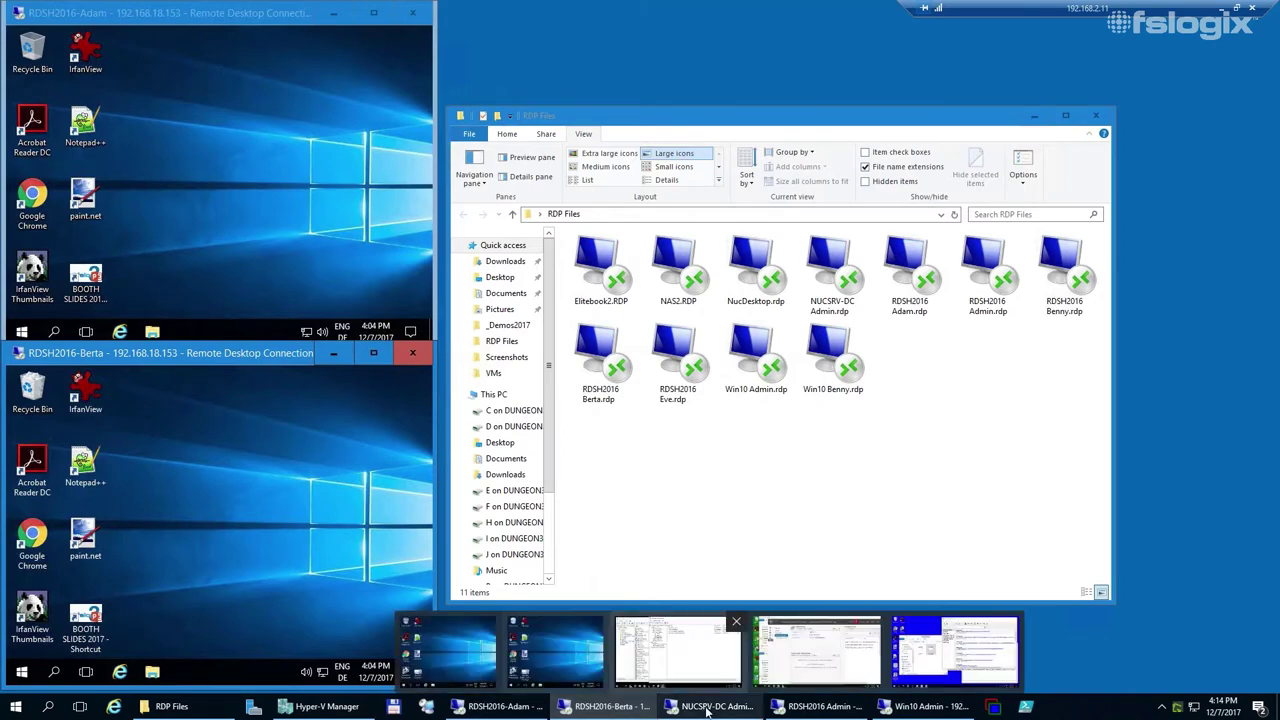
click(812, 708)
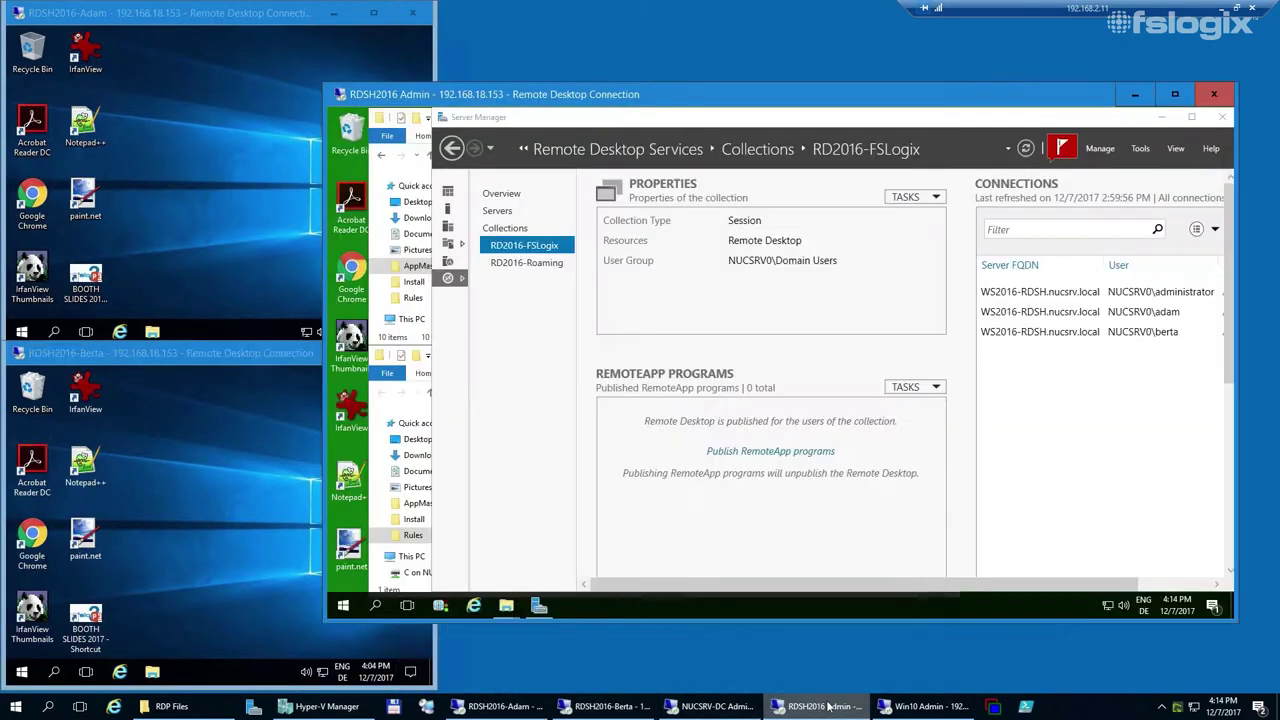
click(1025, 149)
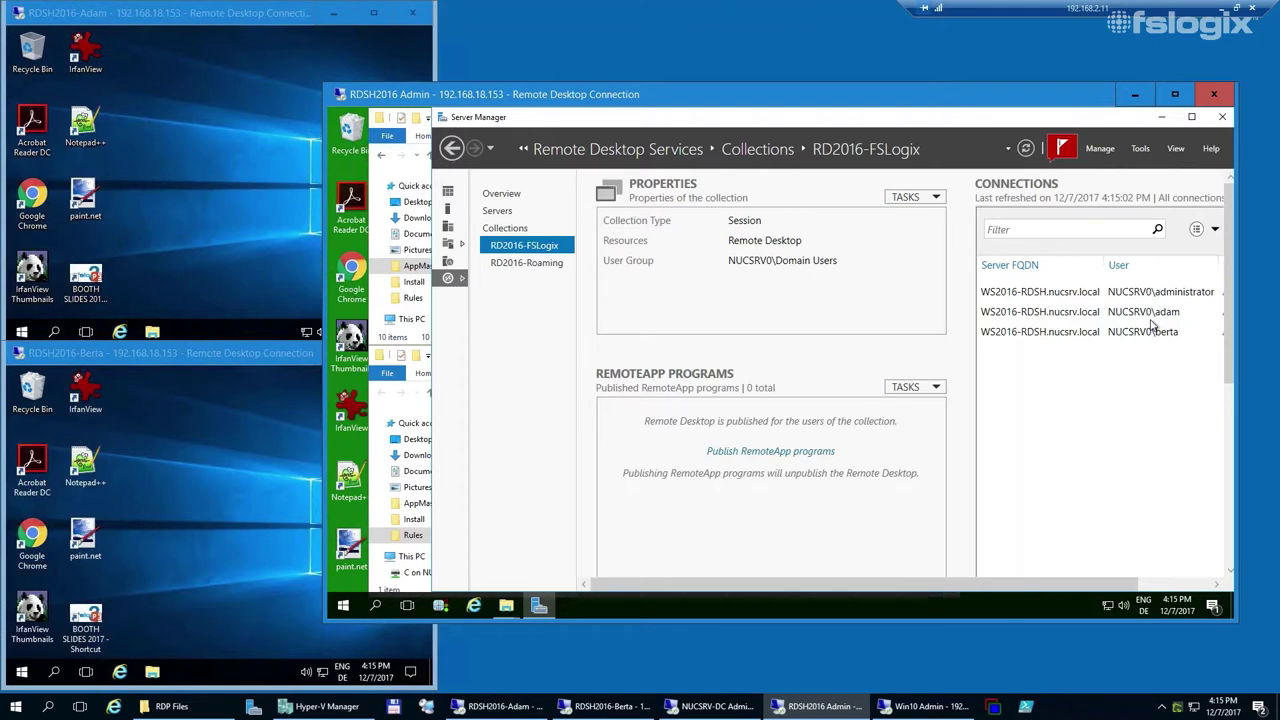
Bring the AppMasking share folder and the local FSLogix Rules folder to the front in the admin session.
click(375, 243)
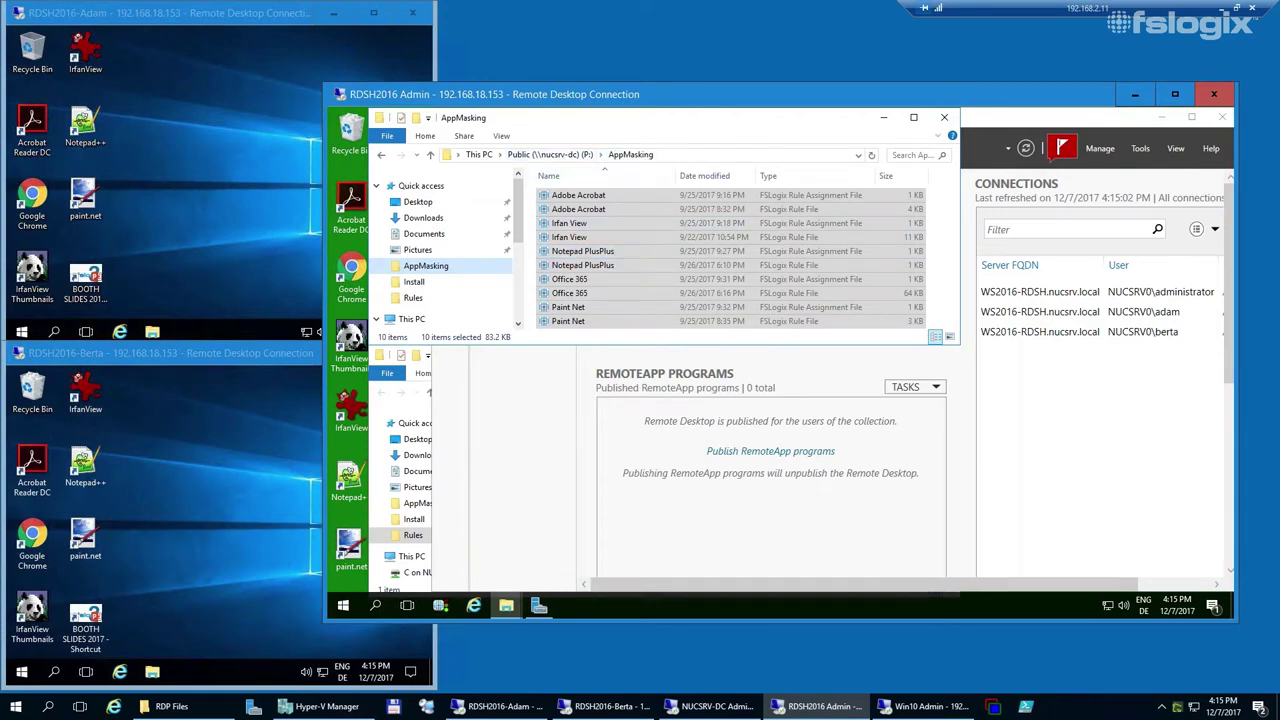
click(450, 470)
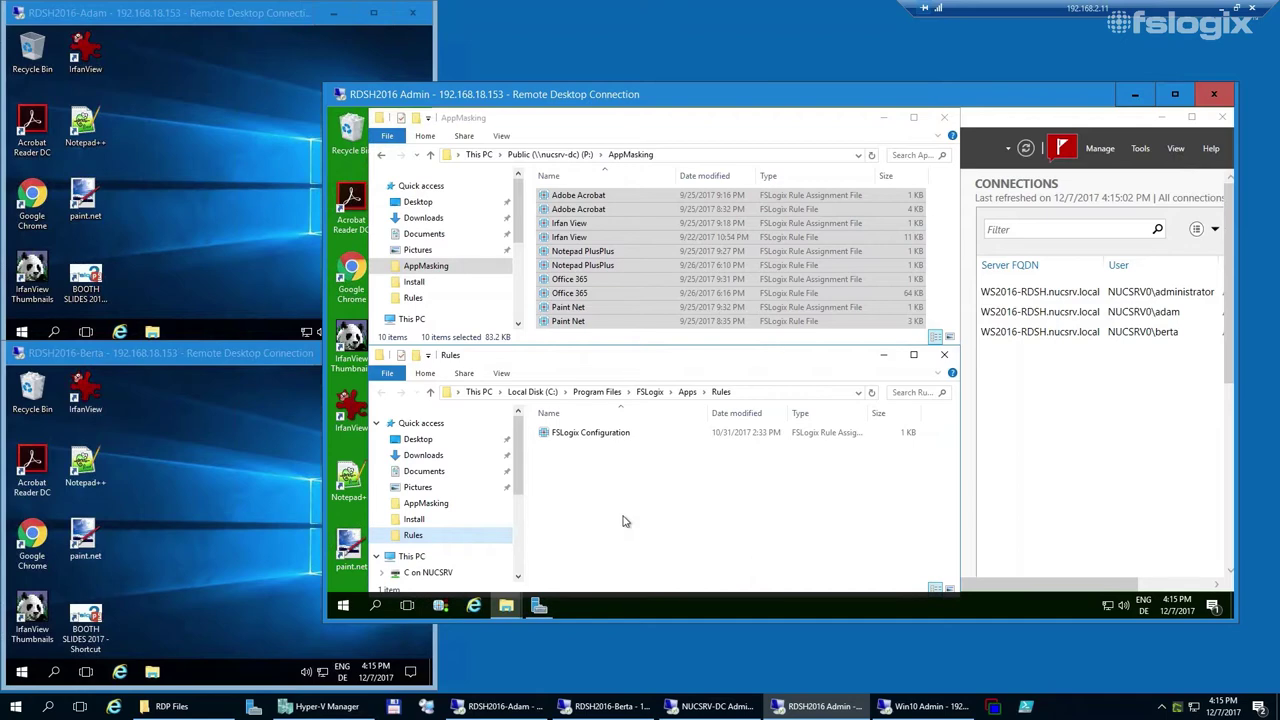
On the NUCSRV-DC session, review the first listed user's group memberships in Active Directory Users and Computers, then close the properties without changes.
click(713, 706)
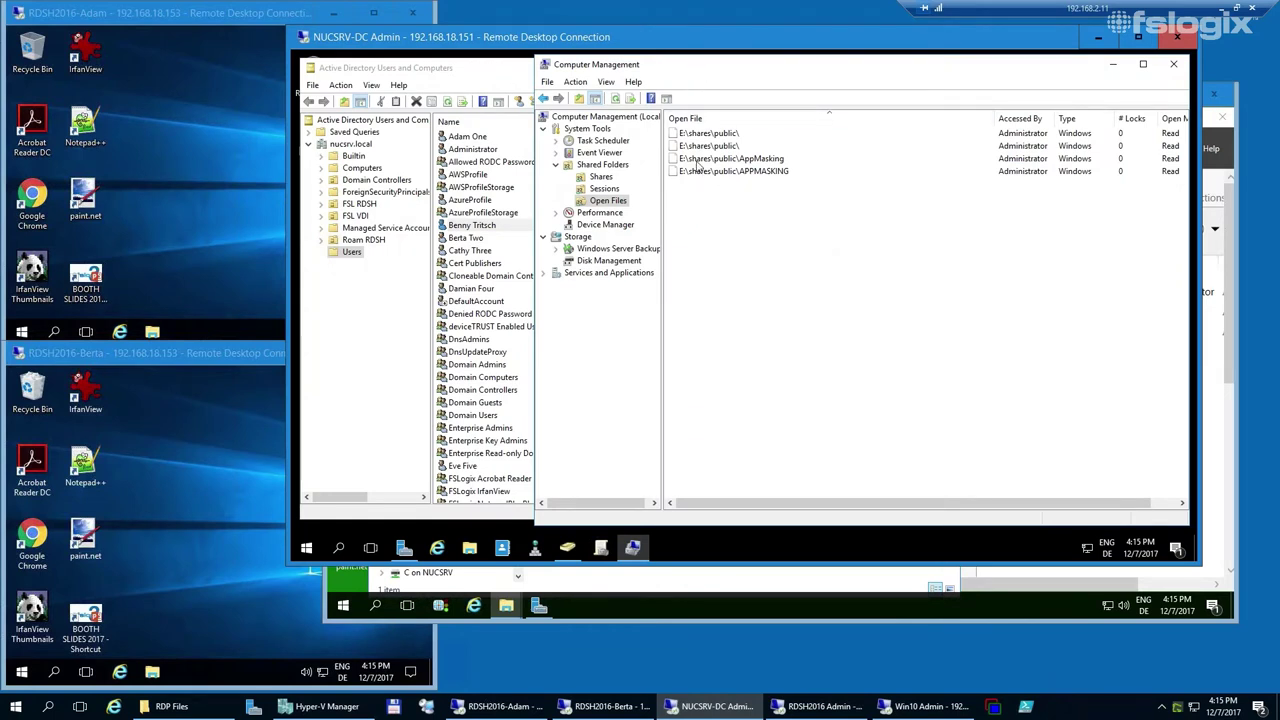
click(478, 69)
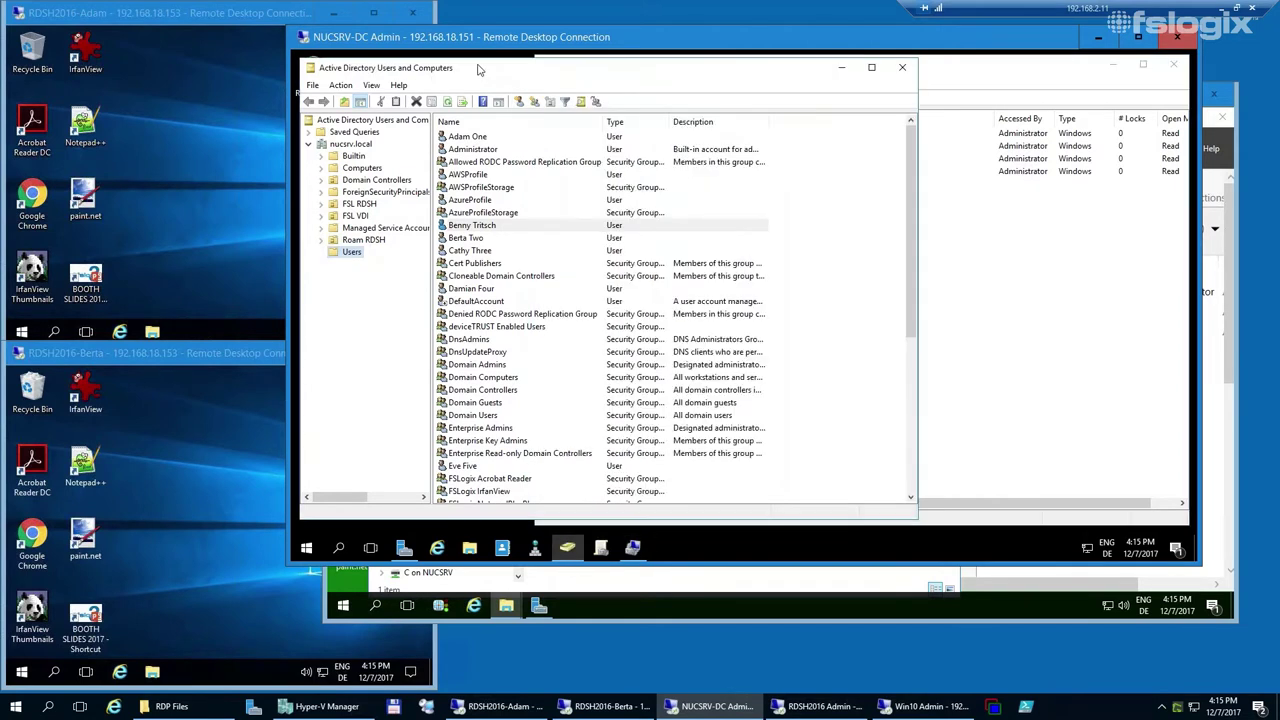
double_click(465, 137)
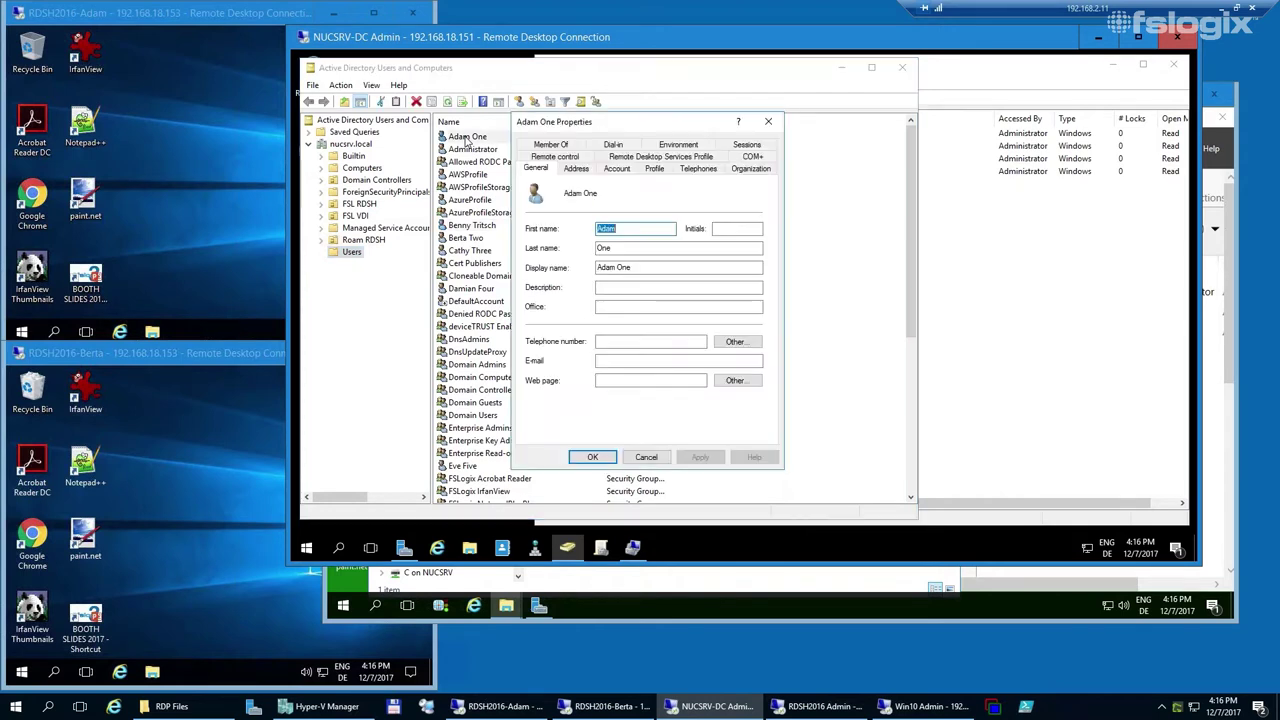
click(549, 145)
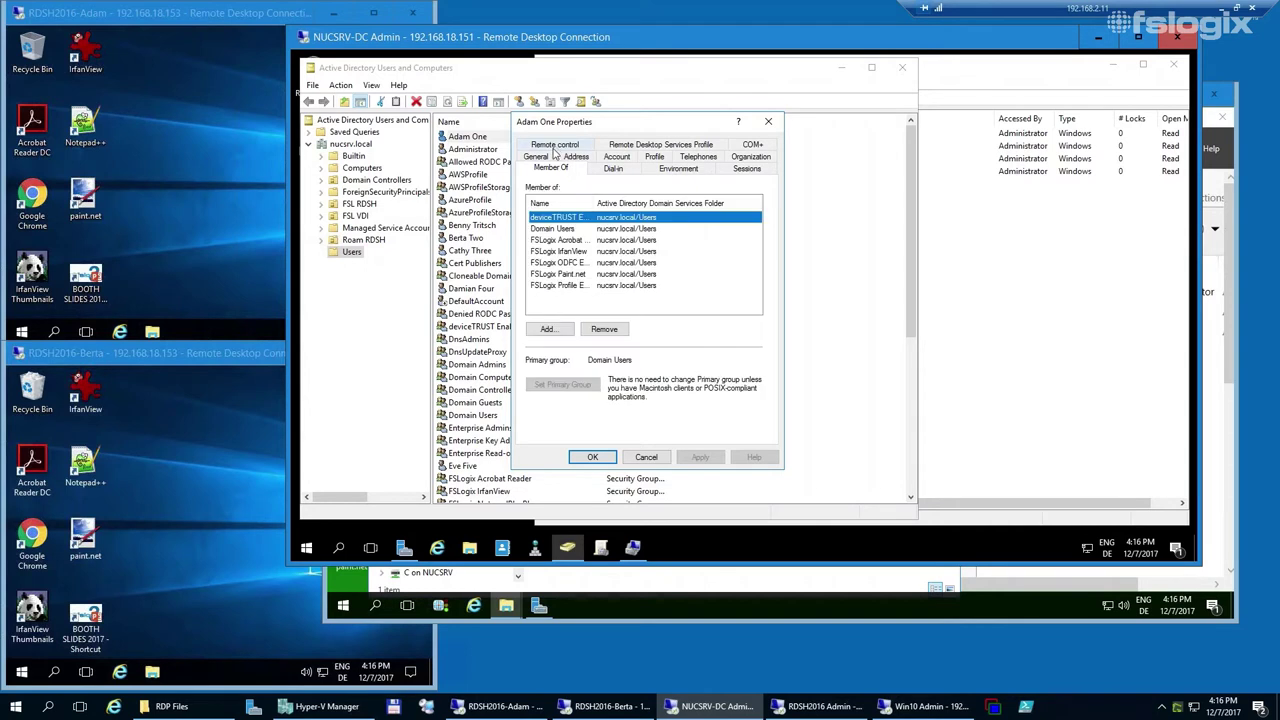
double_click(595, 203)
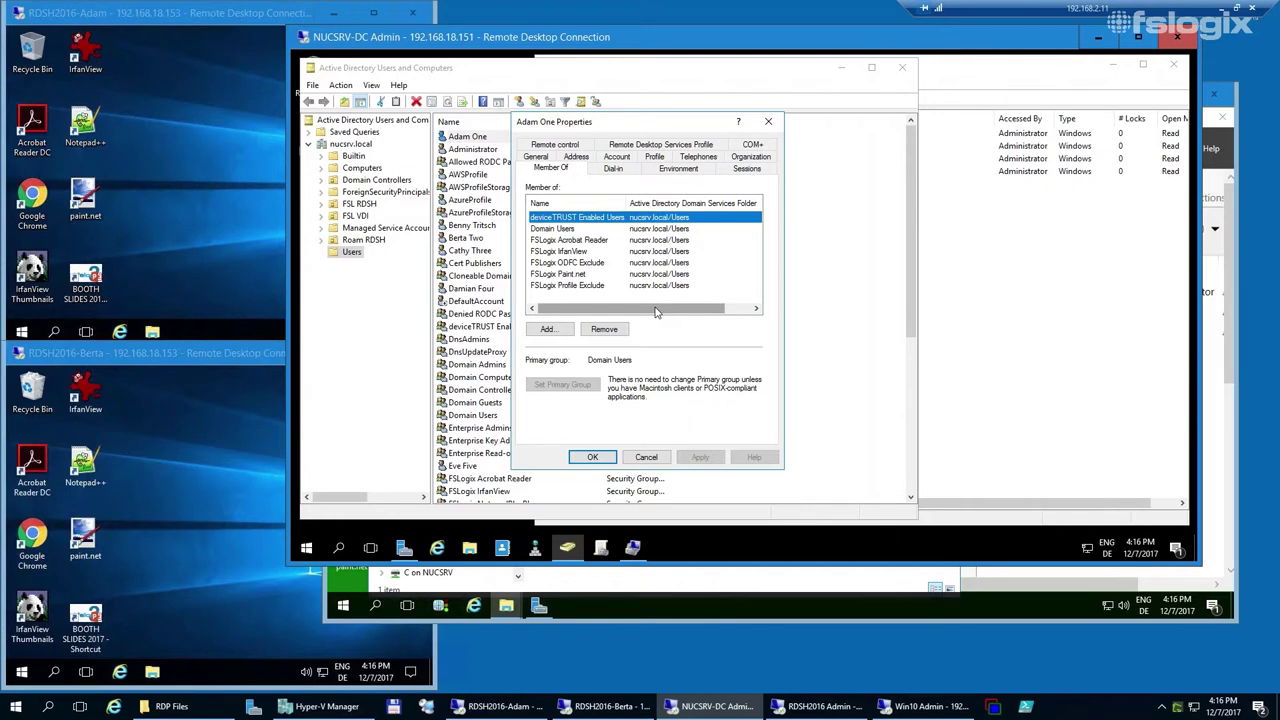
click(650, 458)
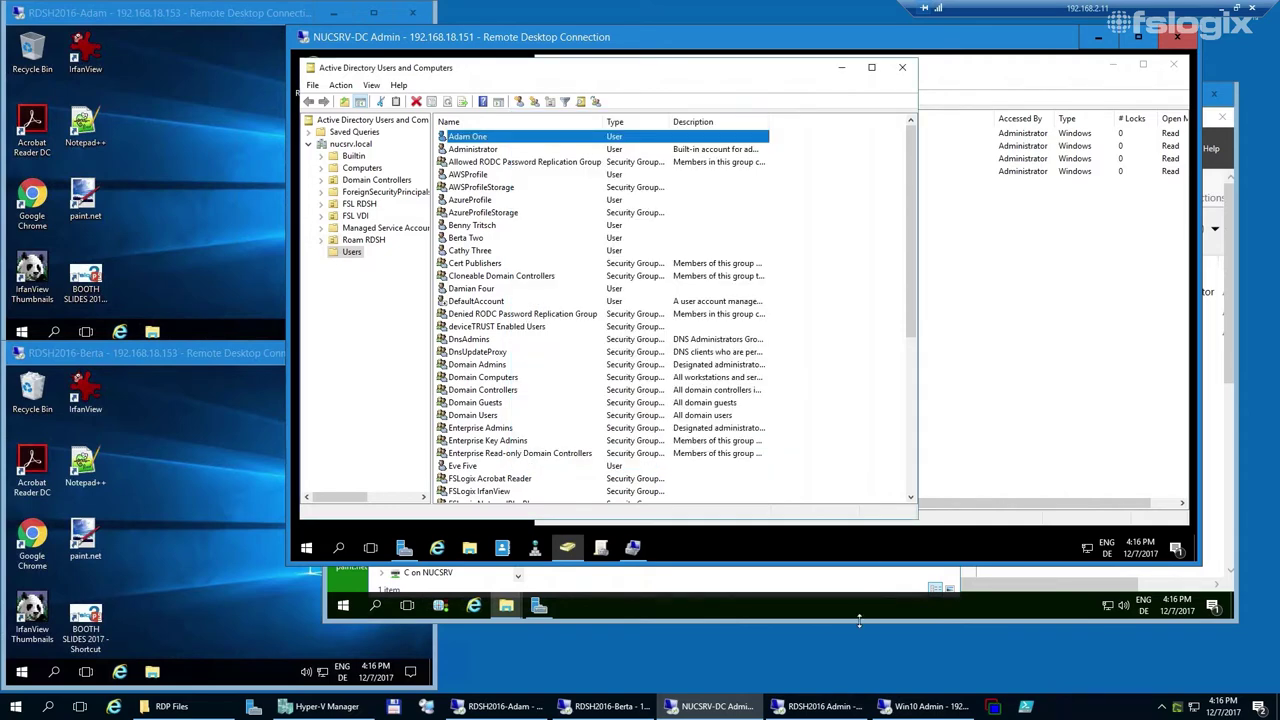
Return to the RDSH2016 Admin session and select all ten rule and assignment files in the AppMasking folder.
click(870, 590)
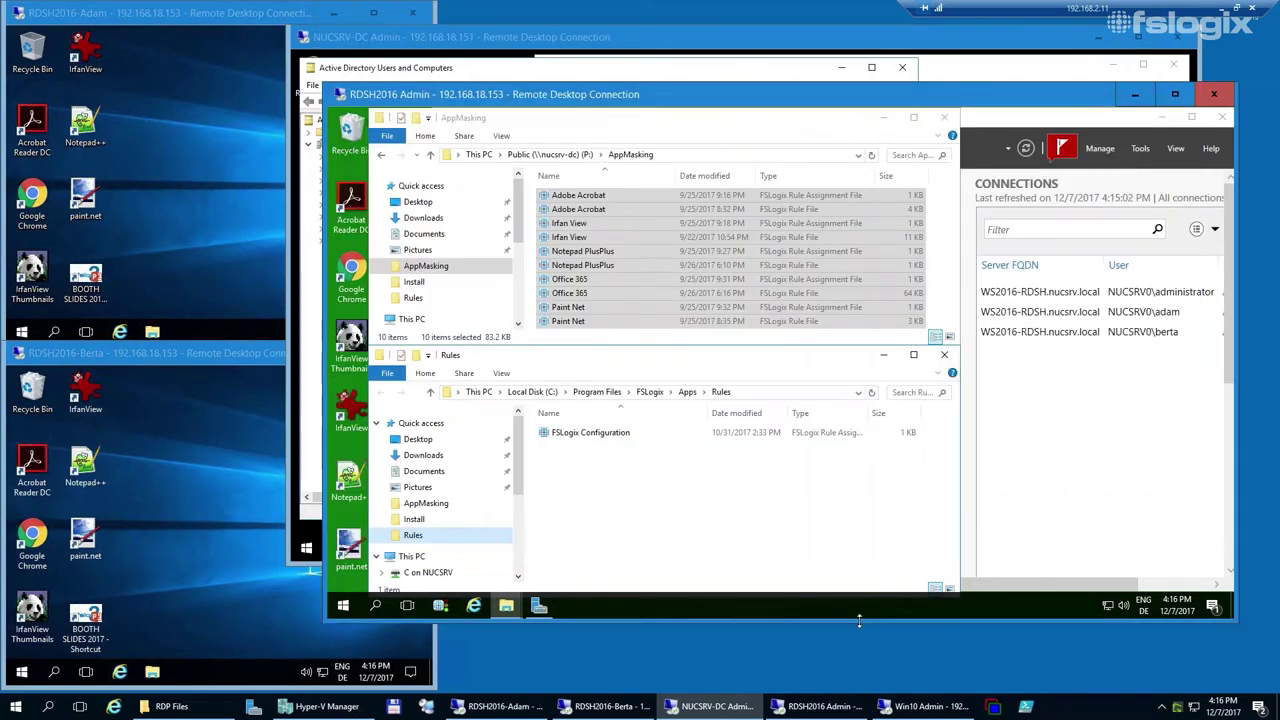
click(590, 196)
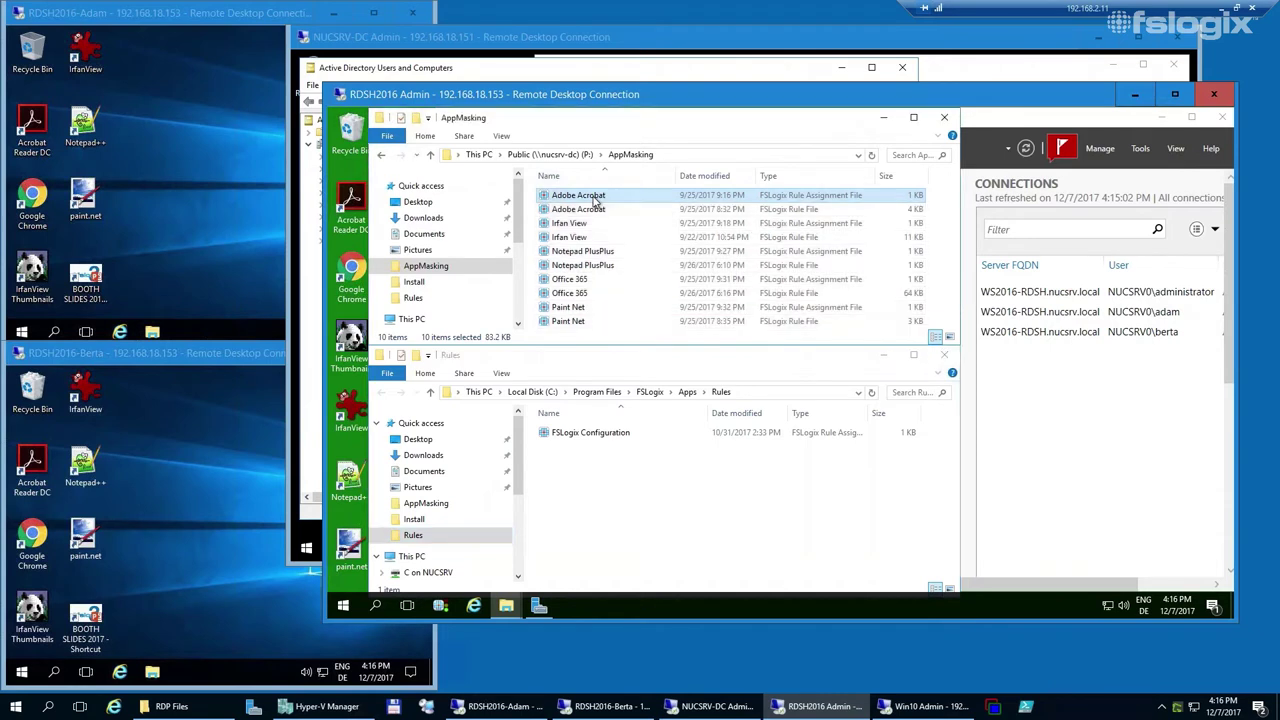
shift+click(582, 322)
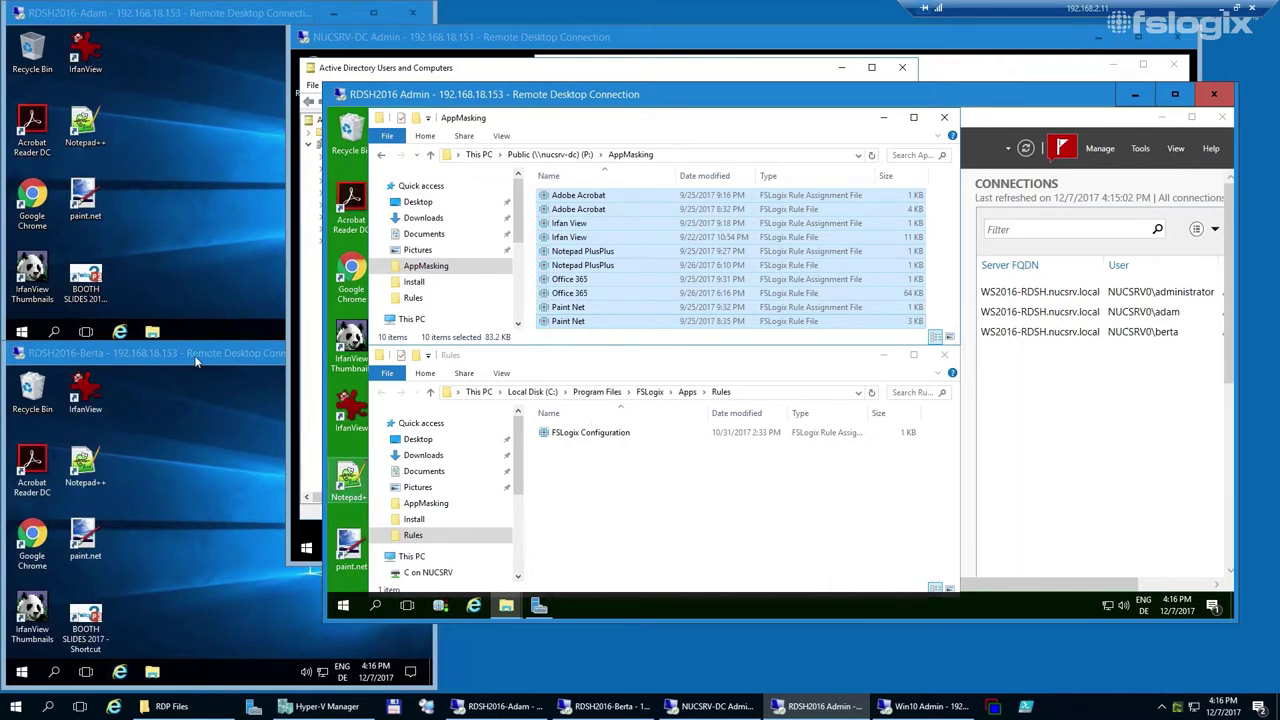
Open the BOOTH SLIDES 2017 shortcut in the second RDSH2016 user's session, then close the presentation.
click(234, 620)
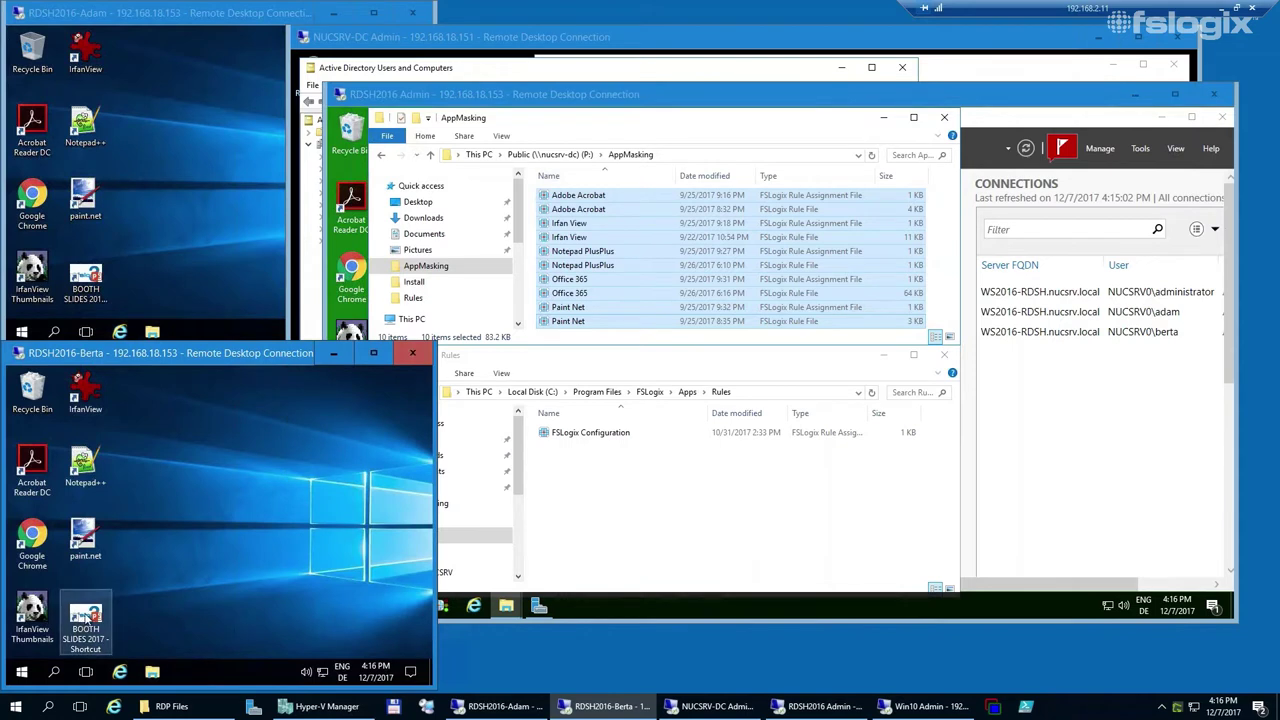
double_click(85, 618)
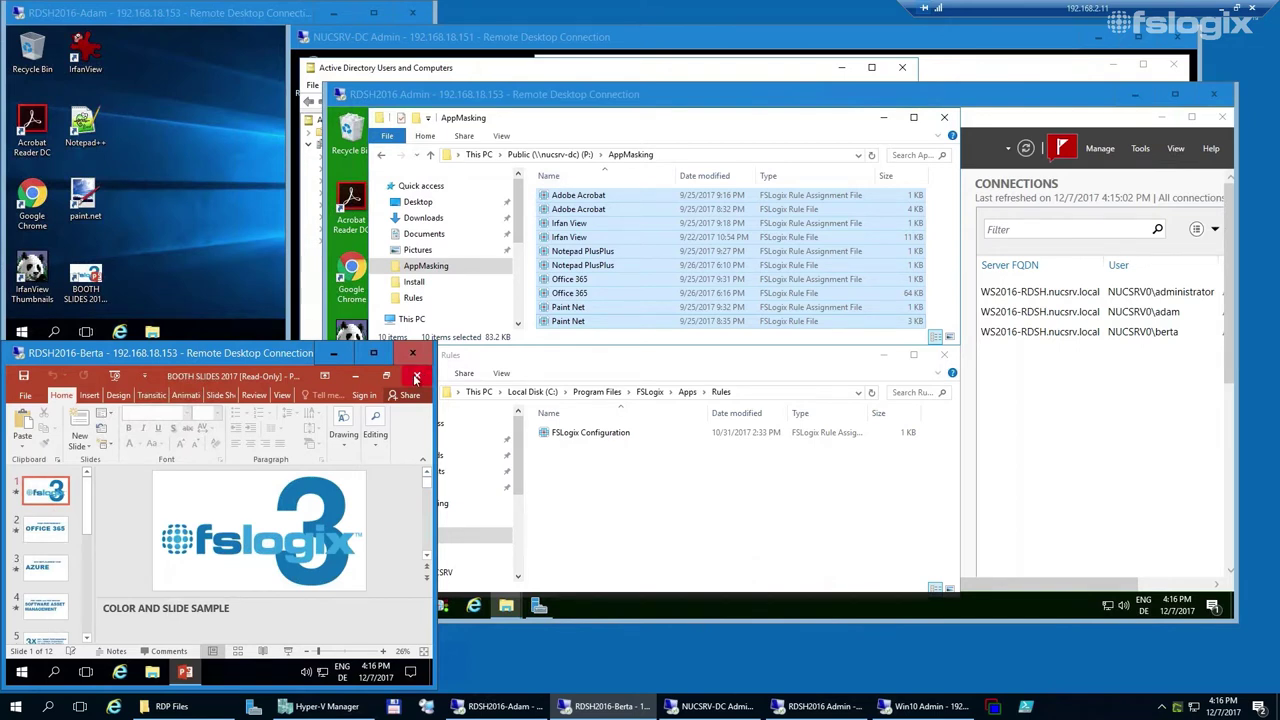
click(418, 376)
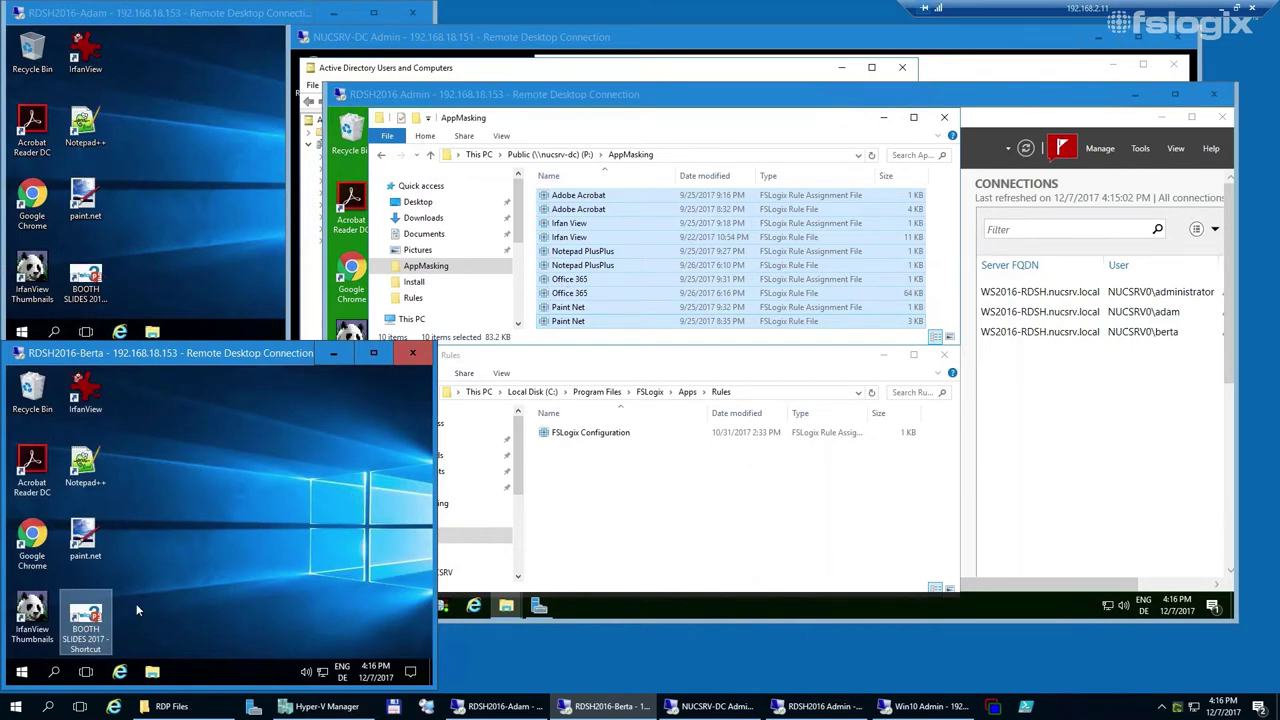
Copy all ten rule and assignment files from the AppMasking share into the local FSLogix\Apps\Rules folder.
click(645, 204)
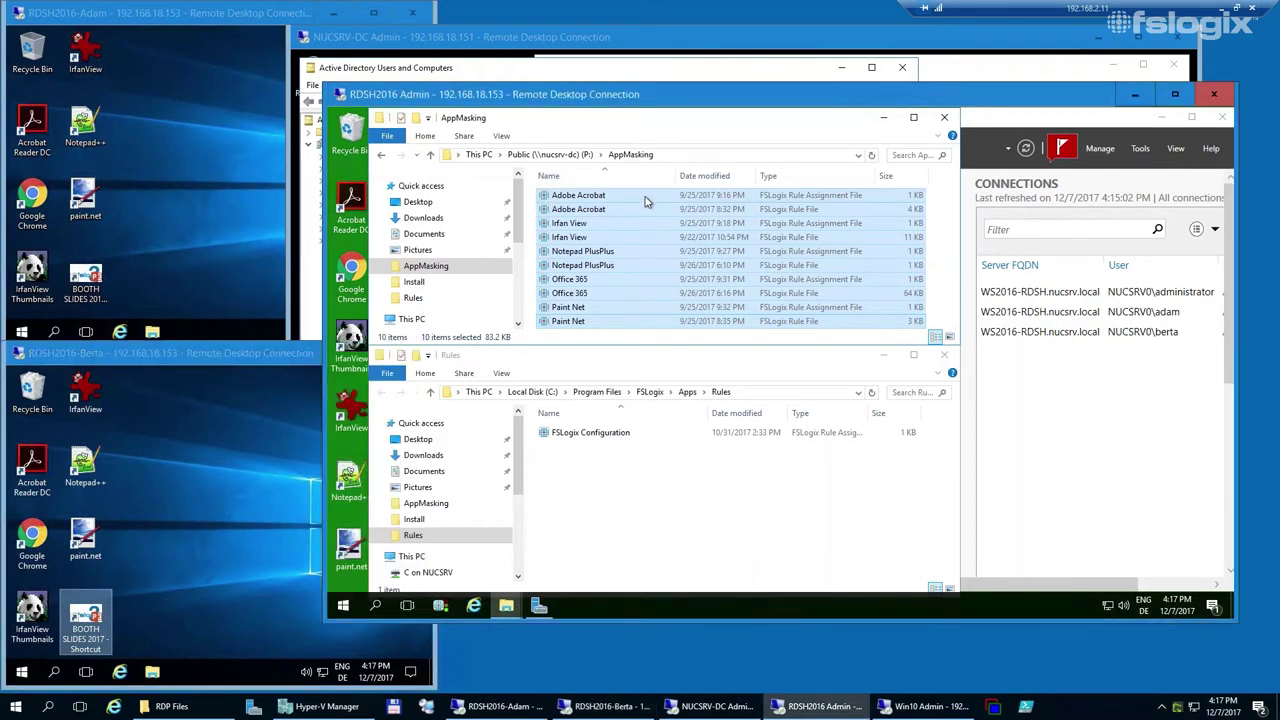
shift+click(571, 322)
drag(590, 240, 679, 532)
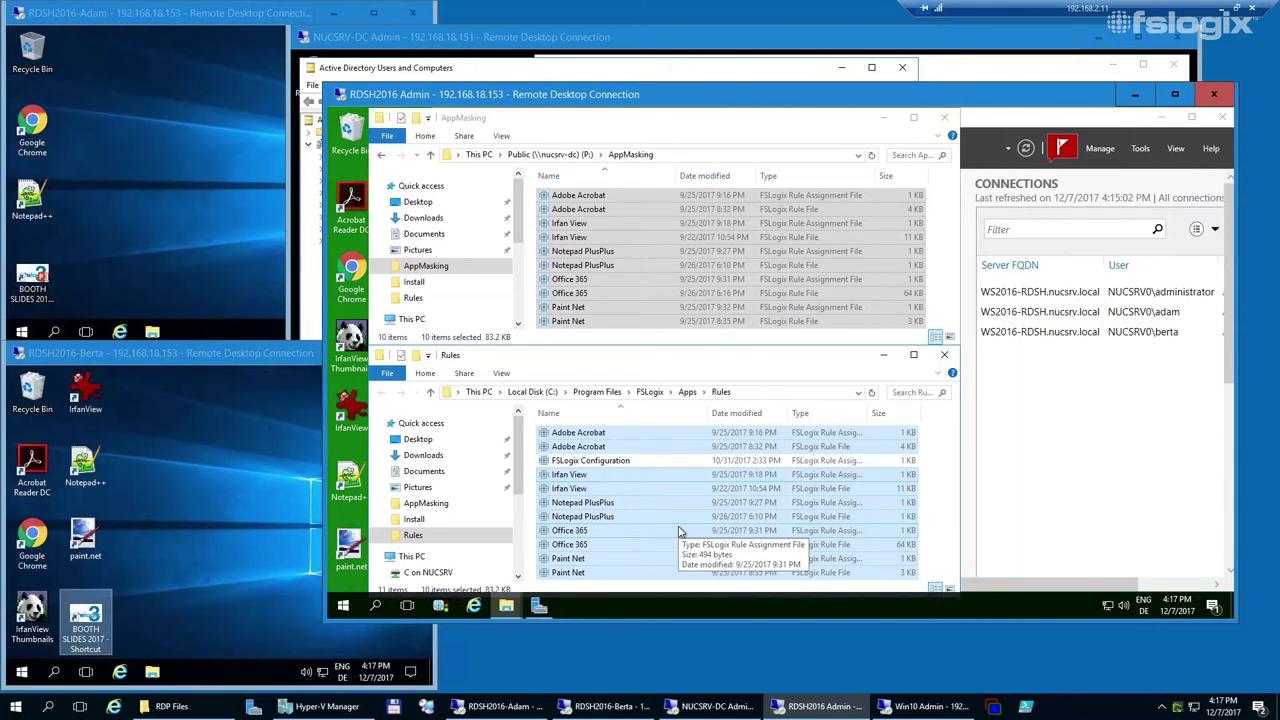
Check the desktops of both RDSH2016 user sessions and try to open BOOTH SLIDES 2017 in the second one.
click(187, 17)
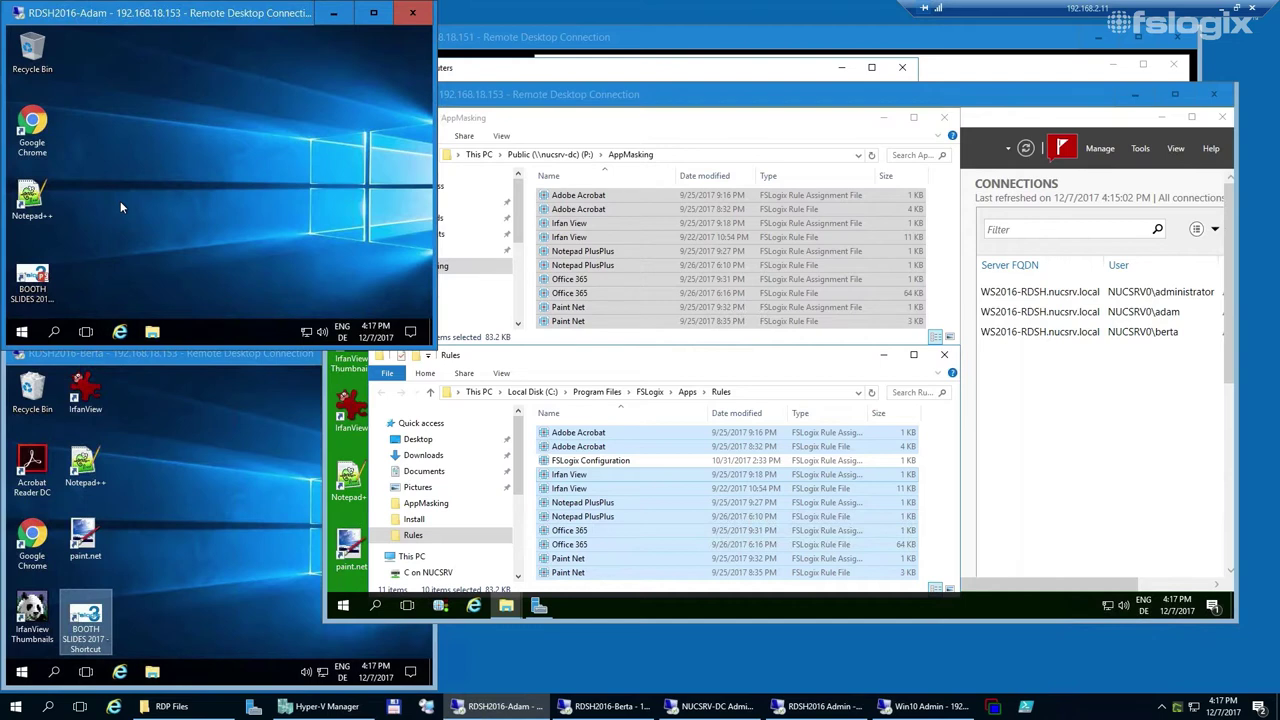
click(198, 424)
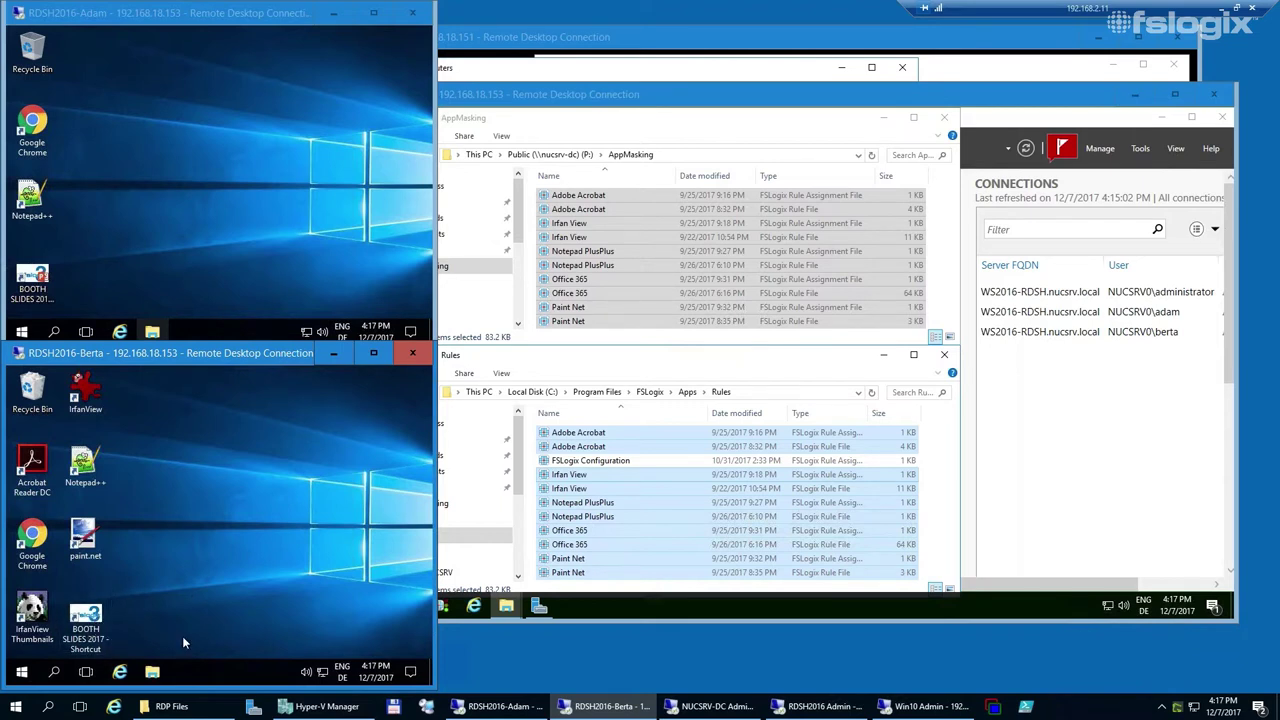
double_click(86, 617)
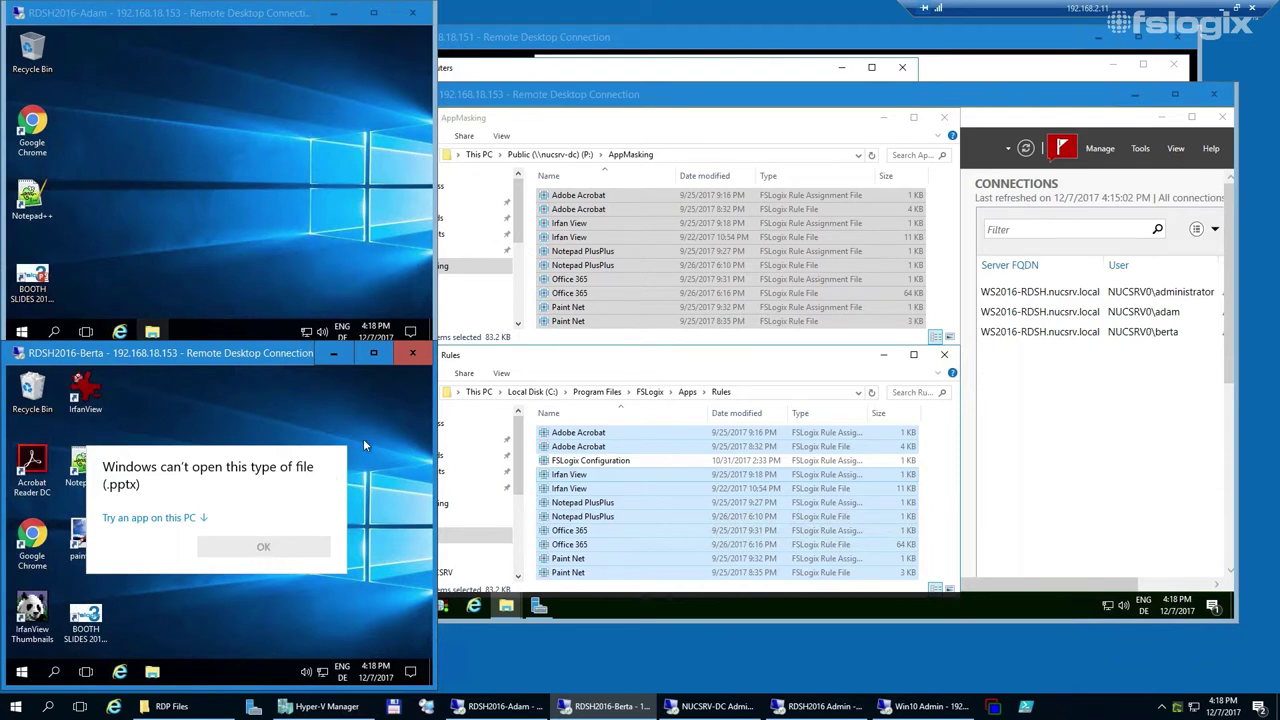
key(Escape)
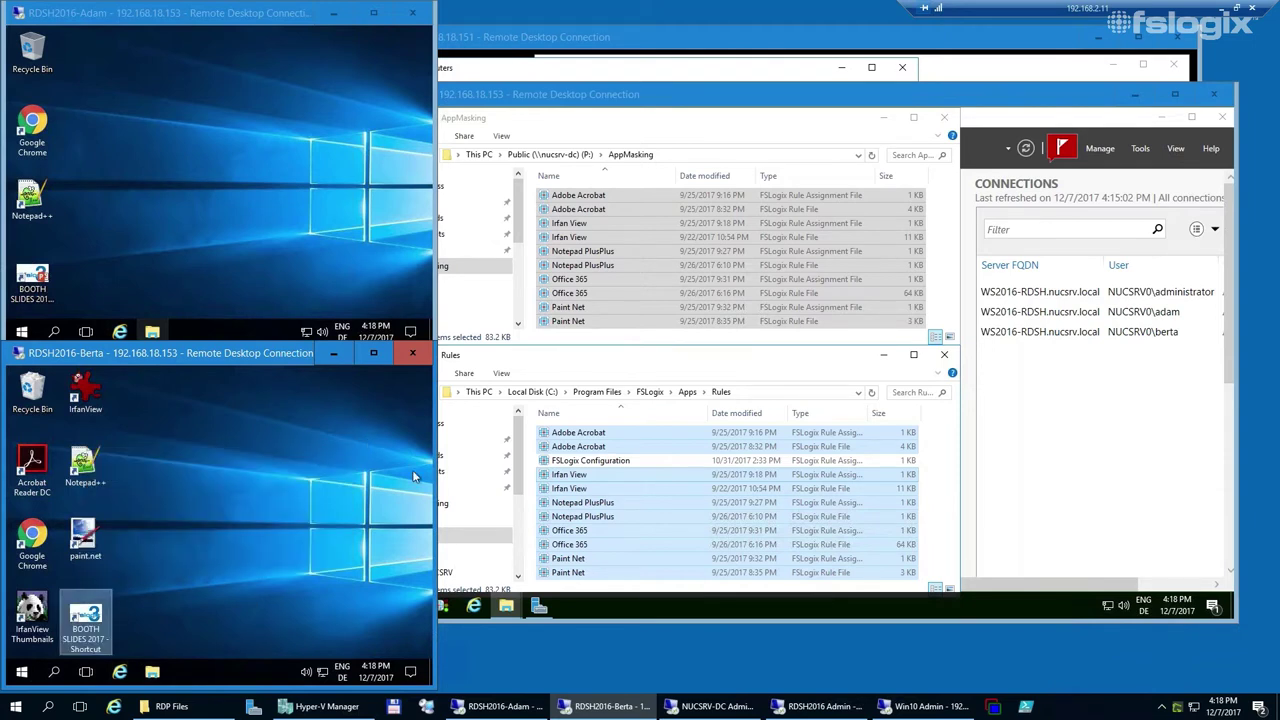
Delete the ten copied rule and assignment files from the FSLogix Rules folder in the admin session.
click(750, 359)
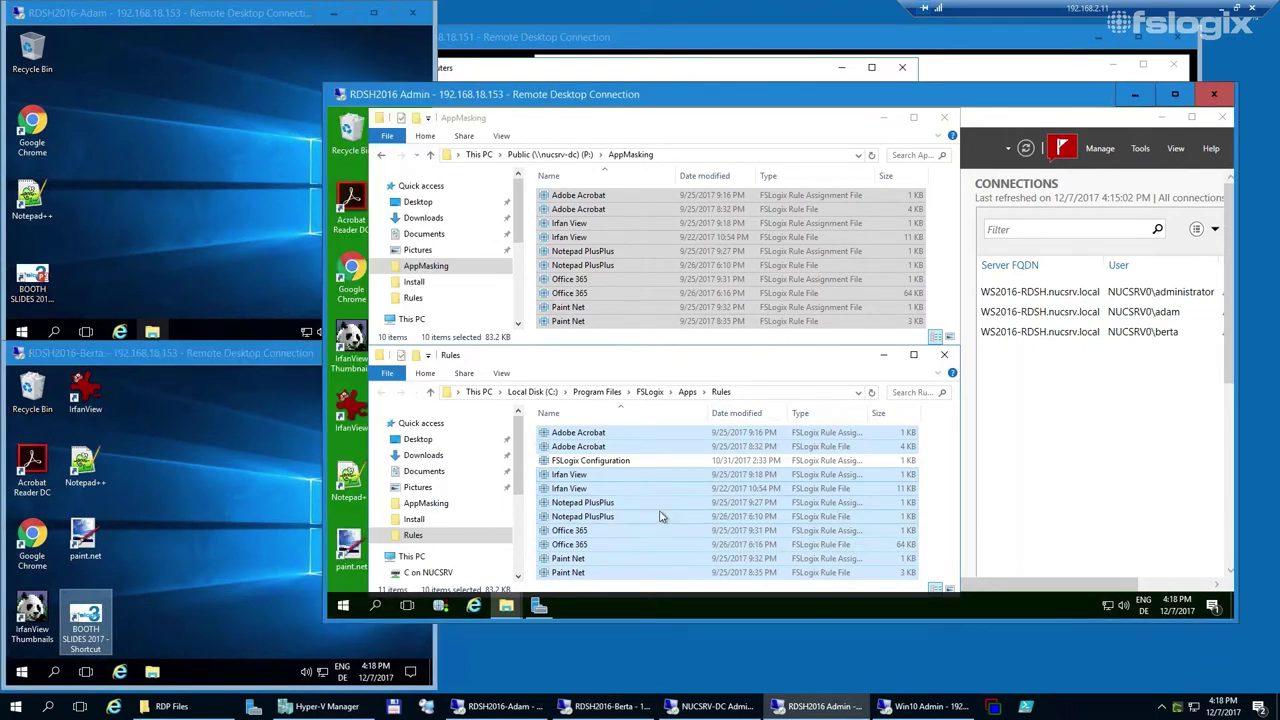
key(Delete)
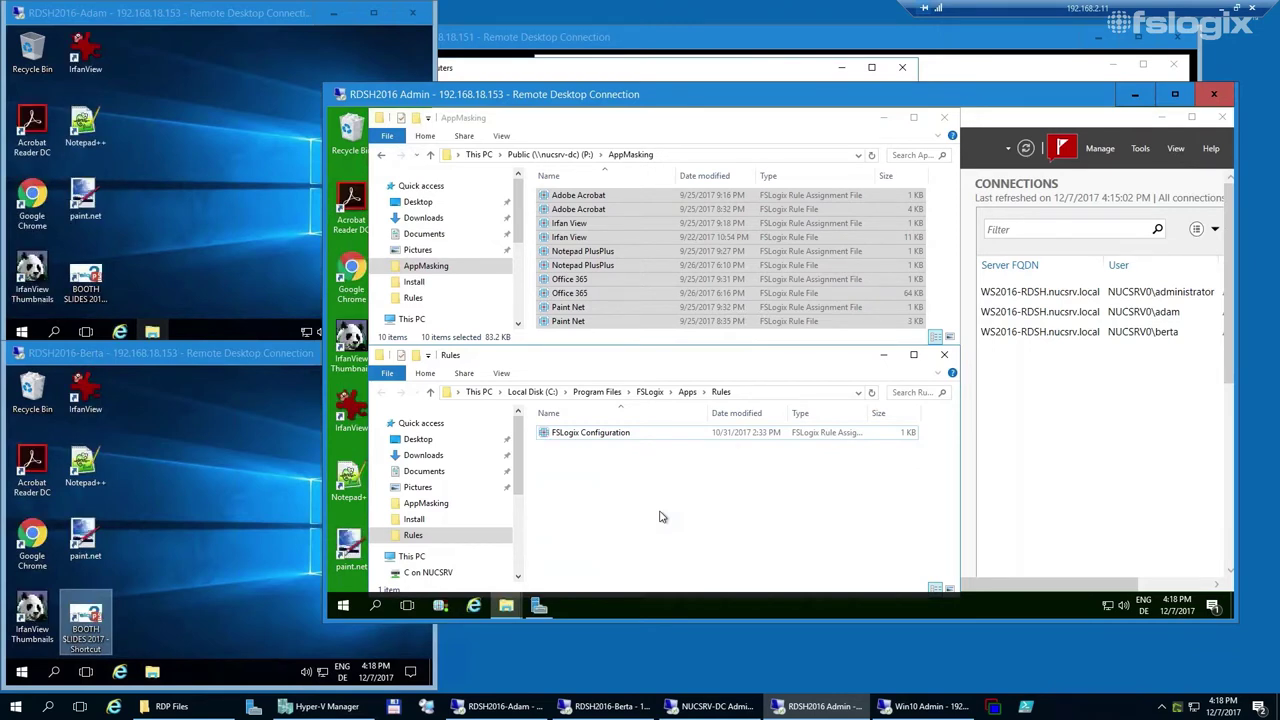
Minimize the remote desktop and advance the slideshow to the FSLogix Java Version Control slide.
click(1224, 9)
click(646, 568)
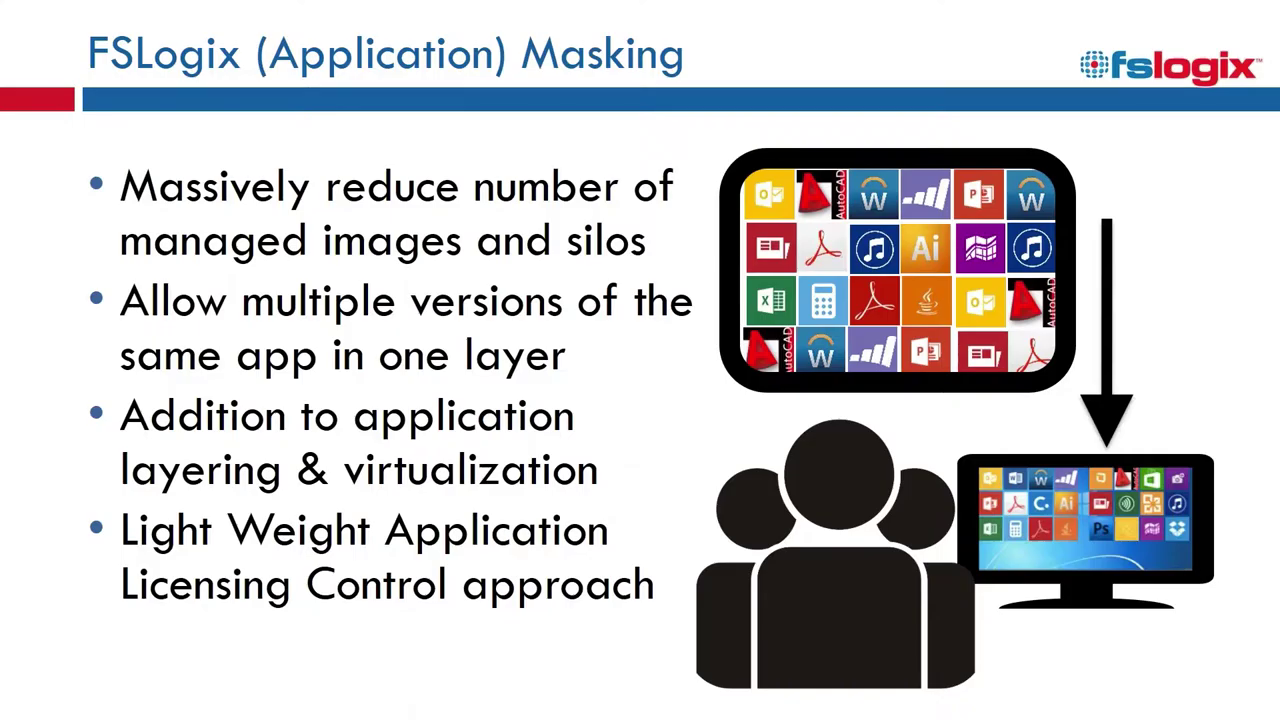
key(Right)
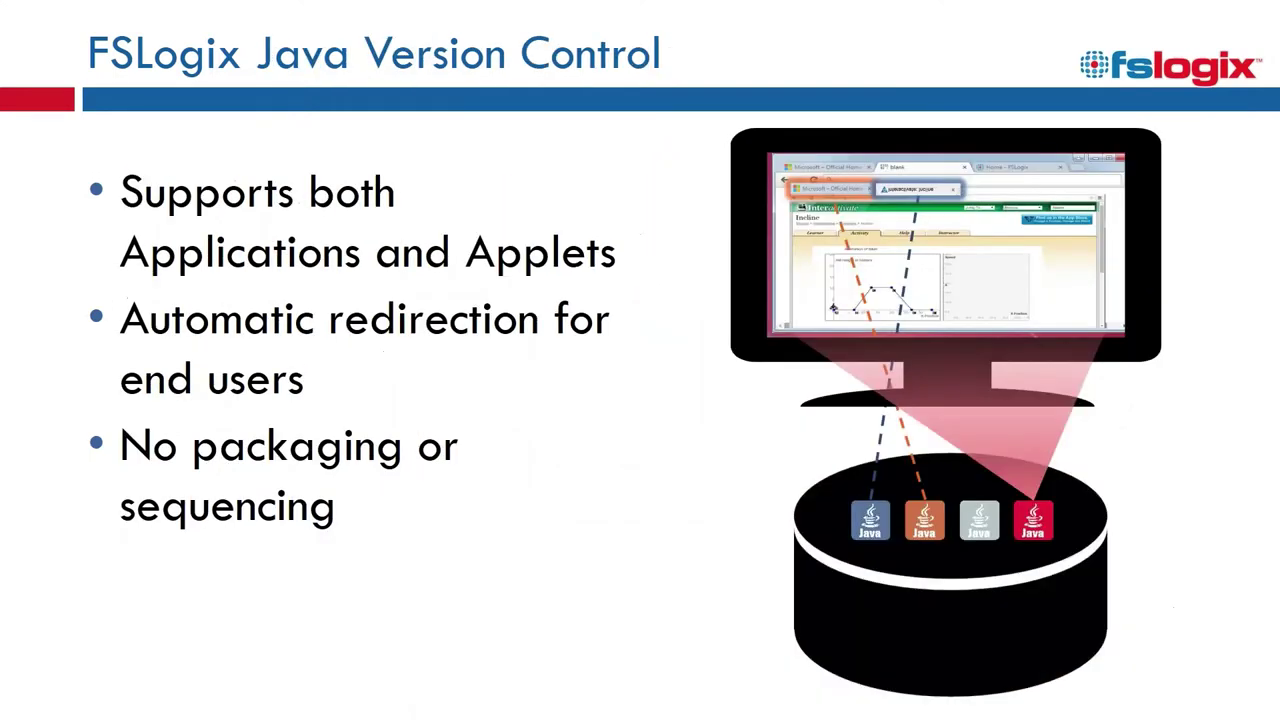
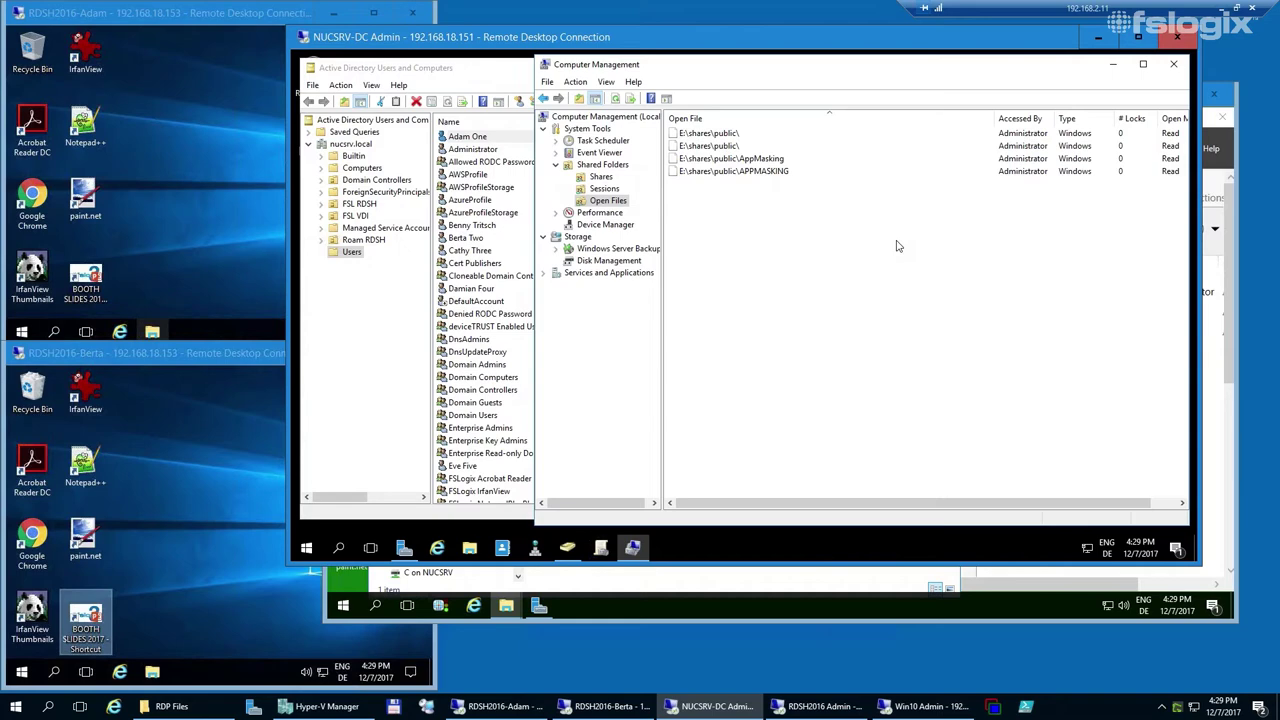
Go back to the RDSH2016 Admin session and show the RD2016-FSLogix connections in Server Manager.
click(835, 620)
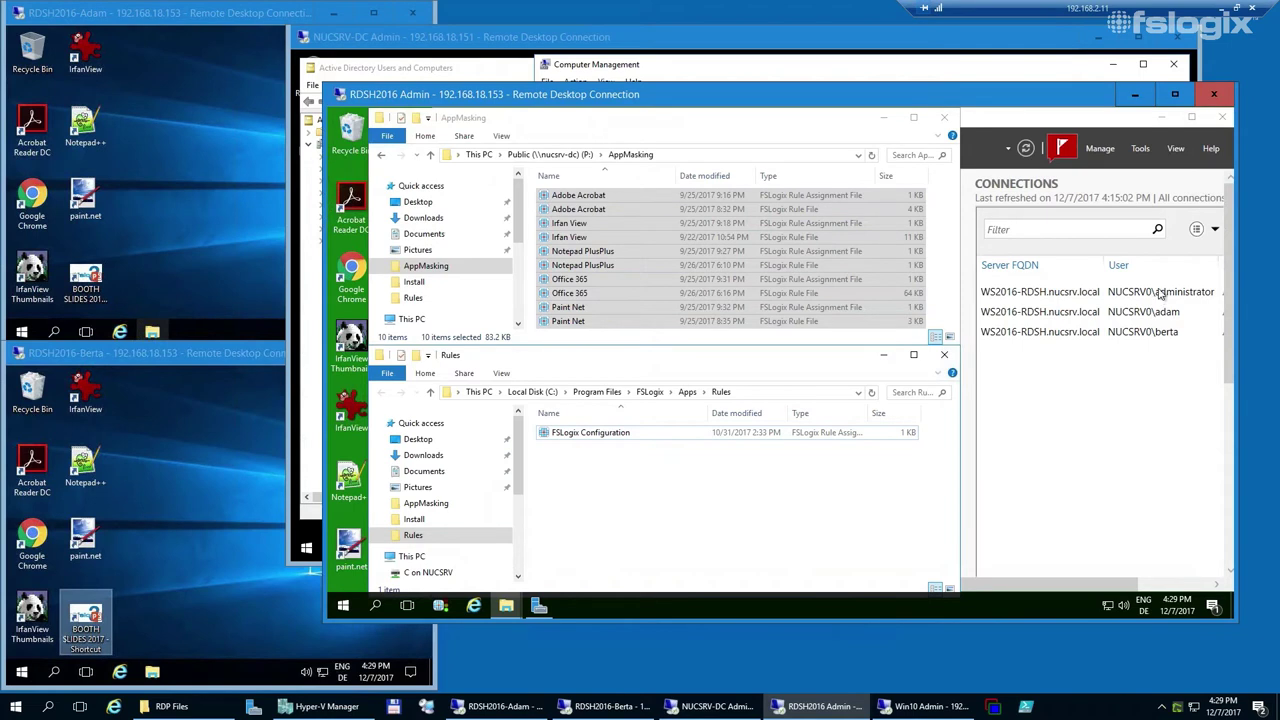
click(1049, 125)
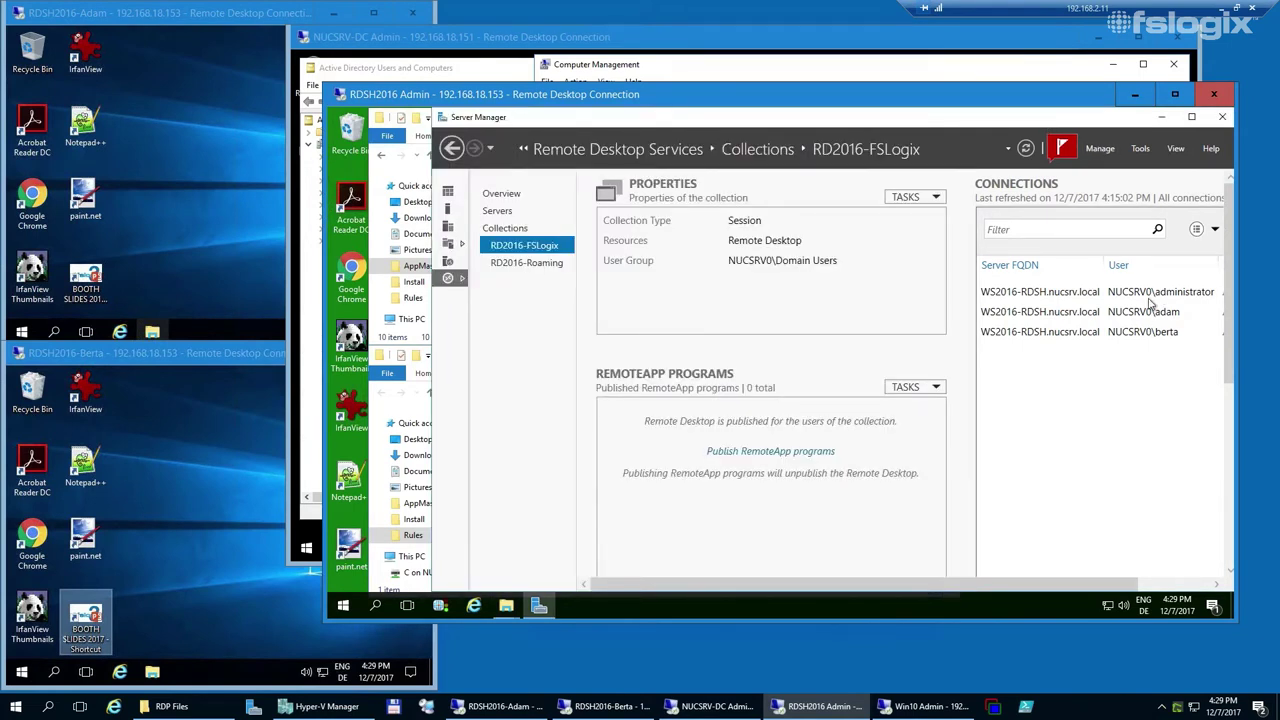
Connect a third RDSH2016 user session to 192.168.18.153 from its saved RDP file, entering the account password.
click(207, 709)
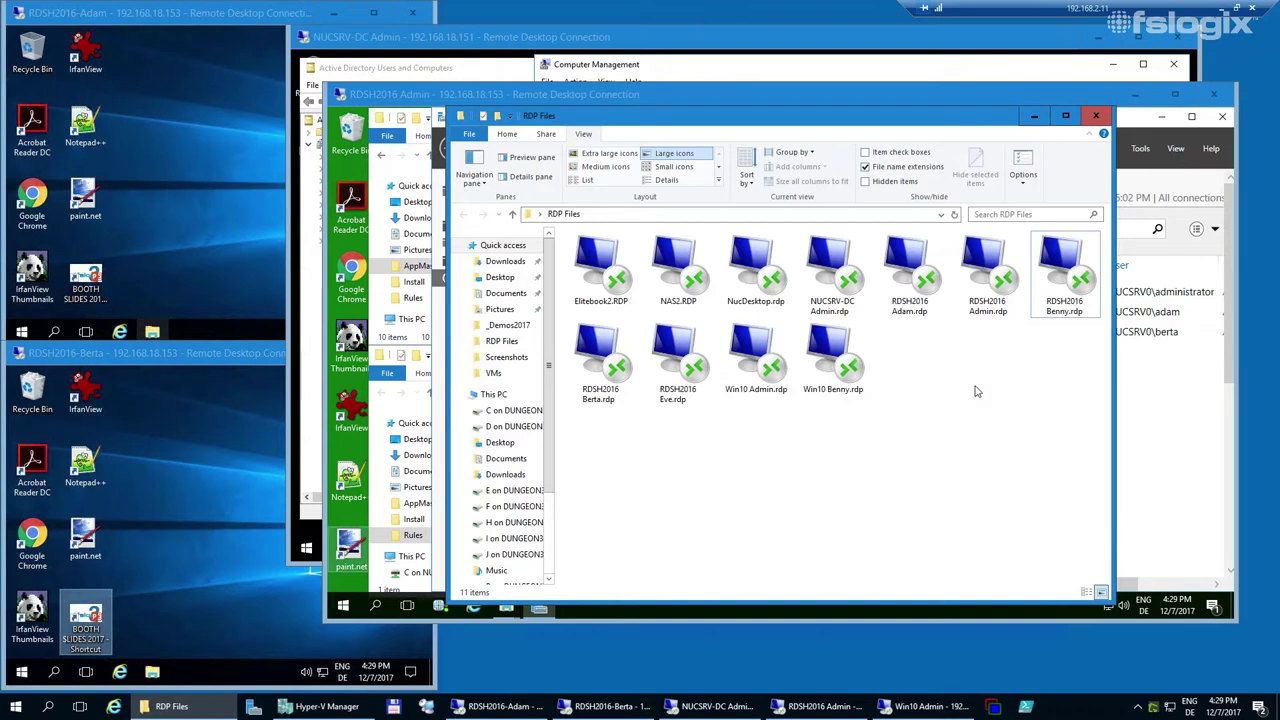
double_click(1065, 260)
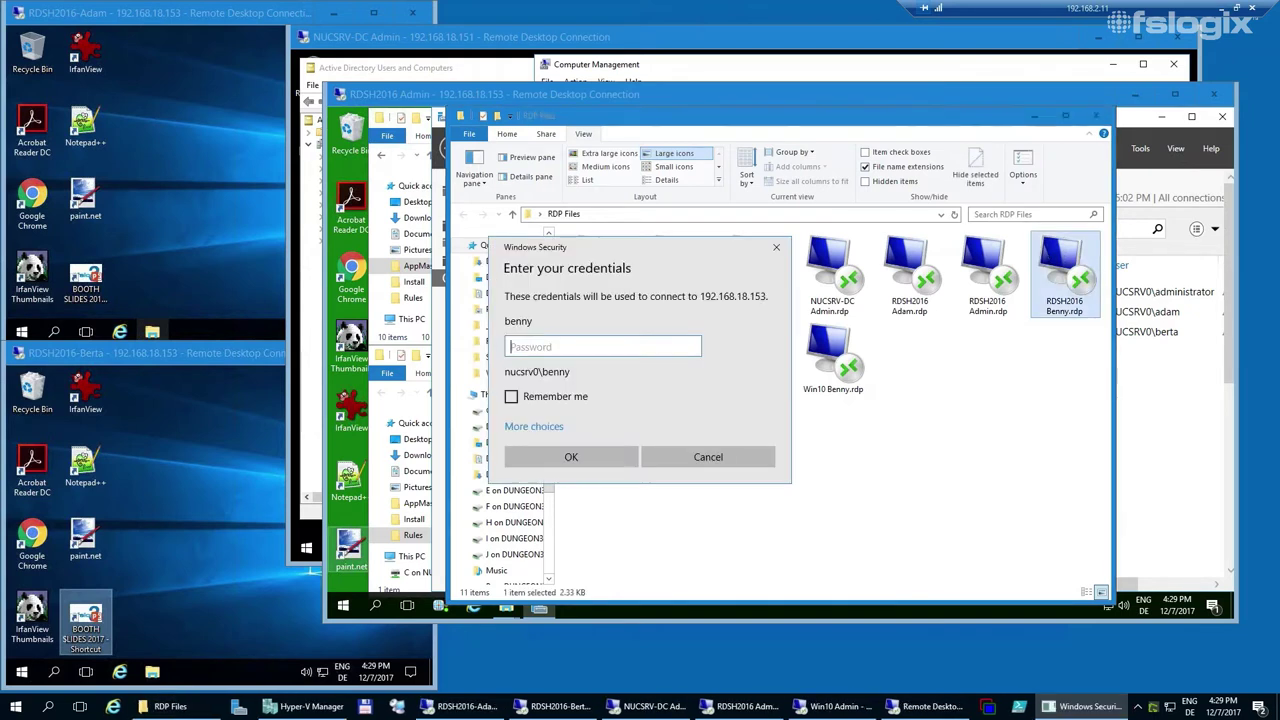
text(******)
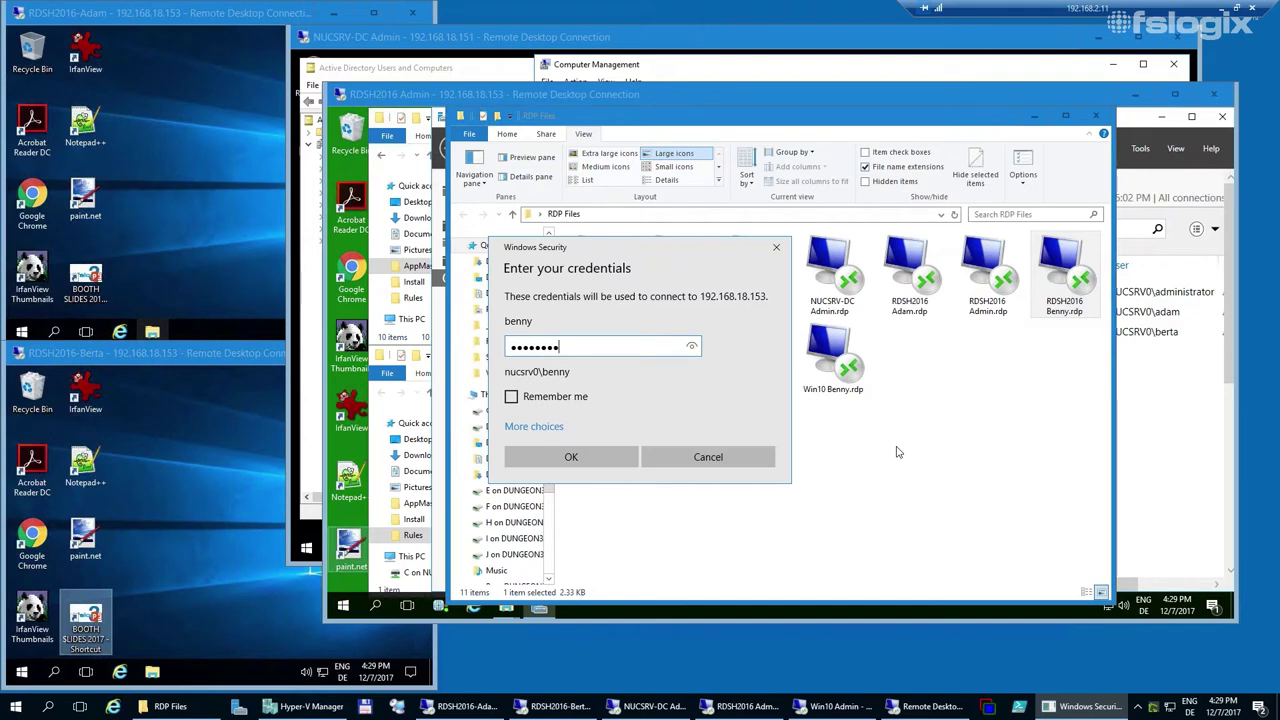
key(Return)
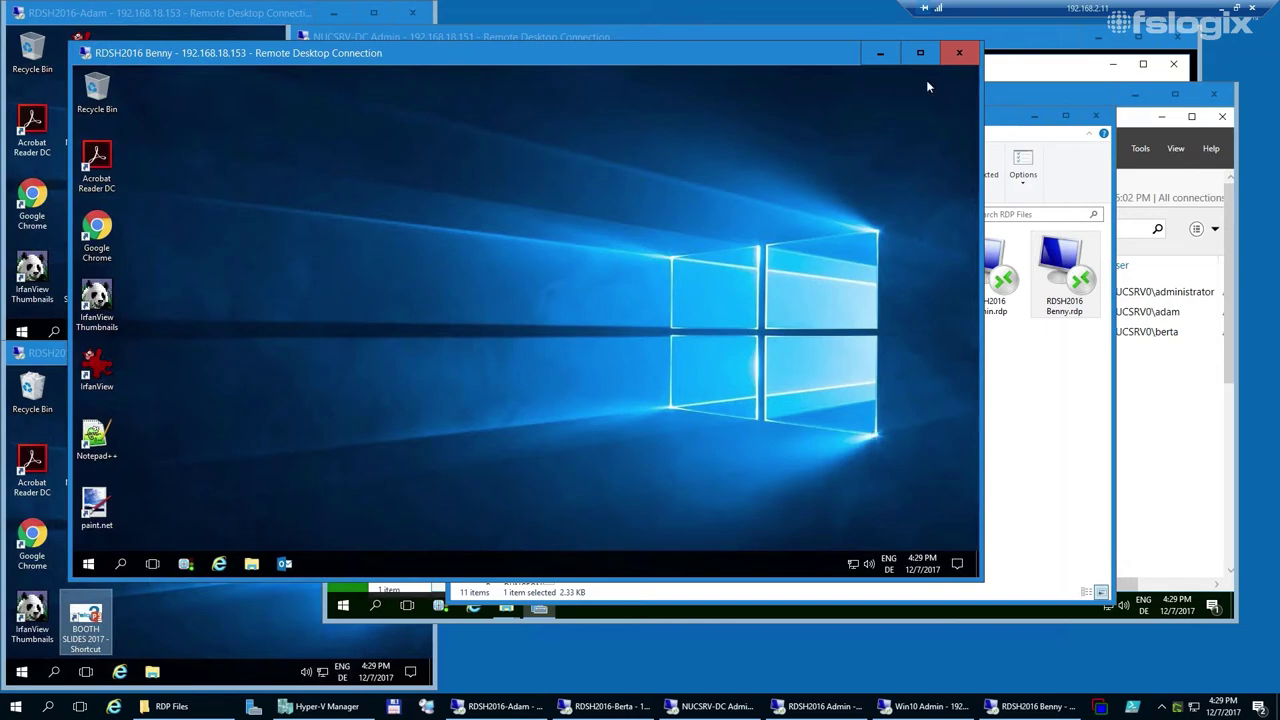
Refresh the Open Files list in Computer Management on NUCSRV-DC to examine the new session's ODFC and profile container files.
click(1030, 40)
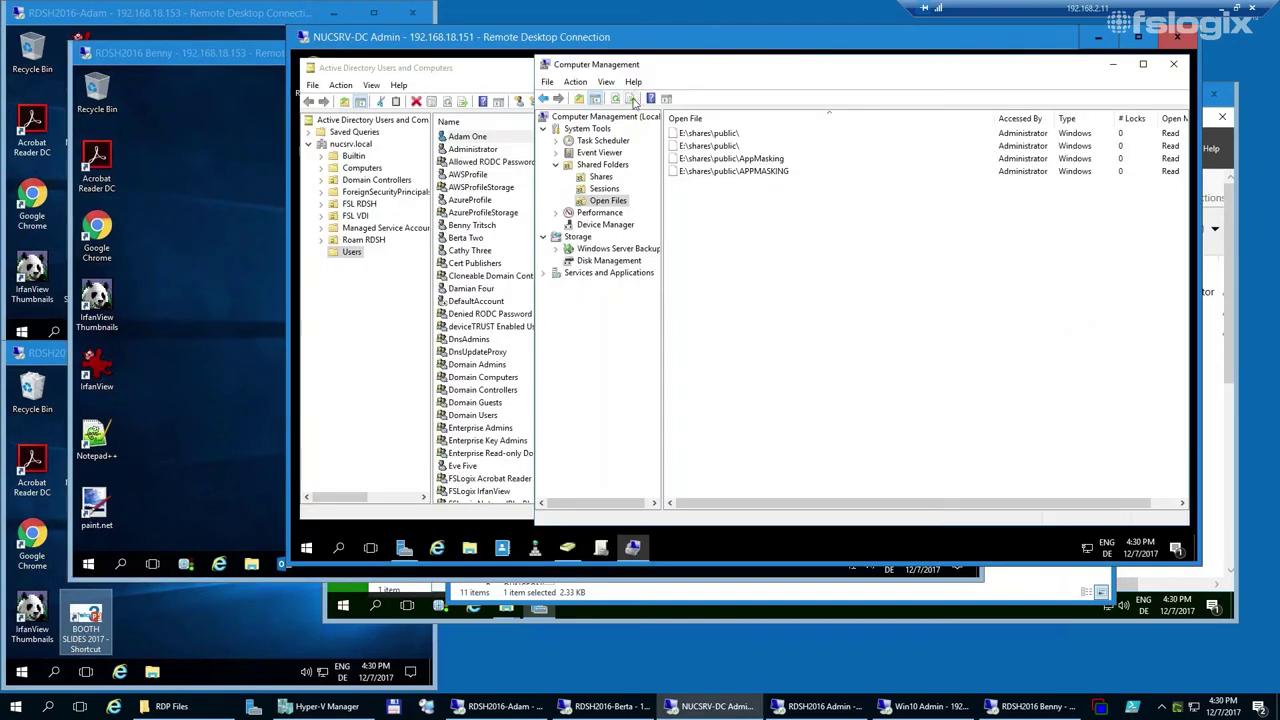
click(615, 100)
click(615, 100)
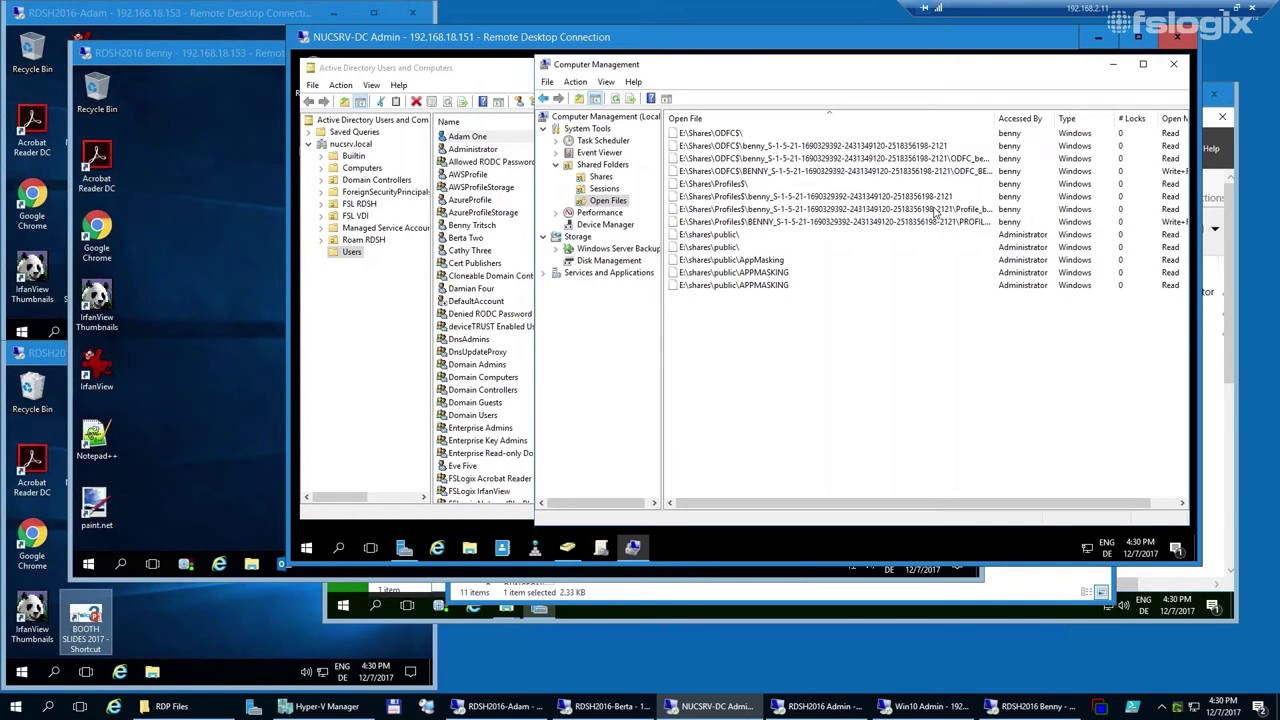
Go back to the new RDSH2016 user session, open Outlook and read the newest inbox message.
click(237, 60)
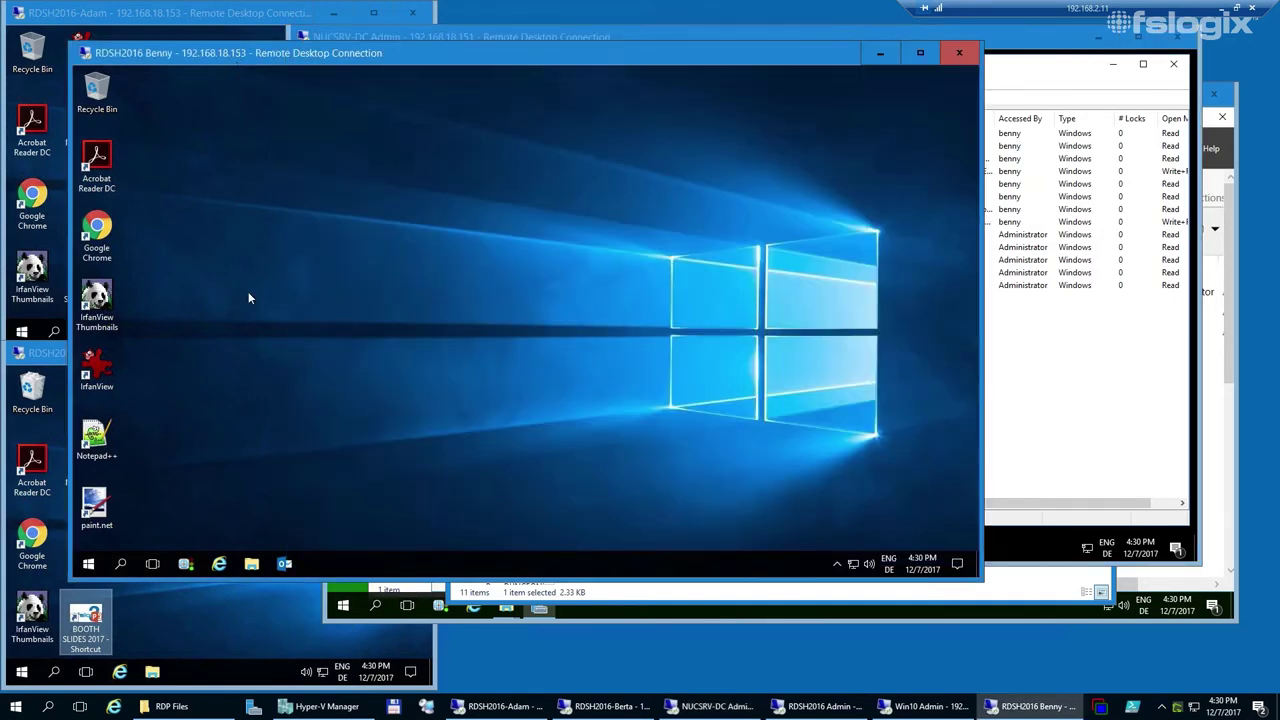
click(284, 565)
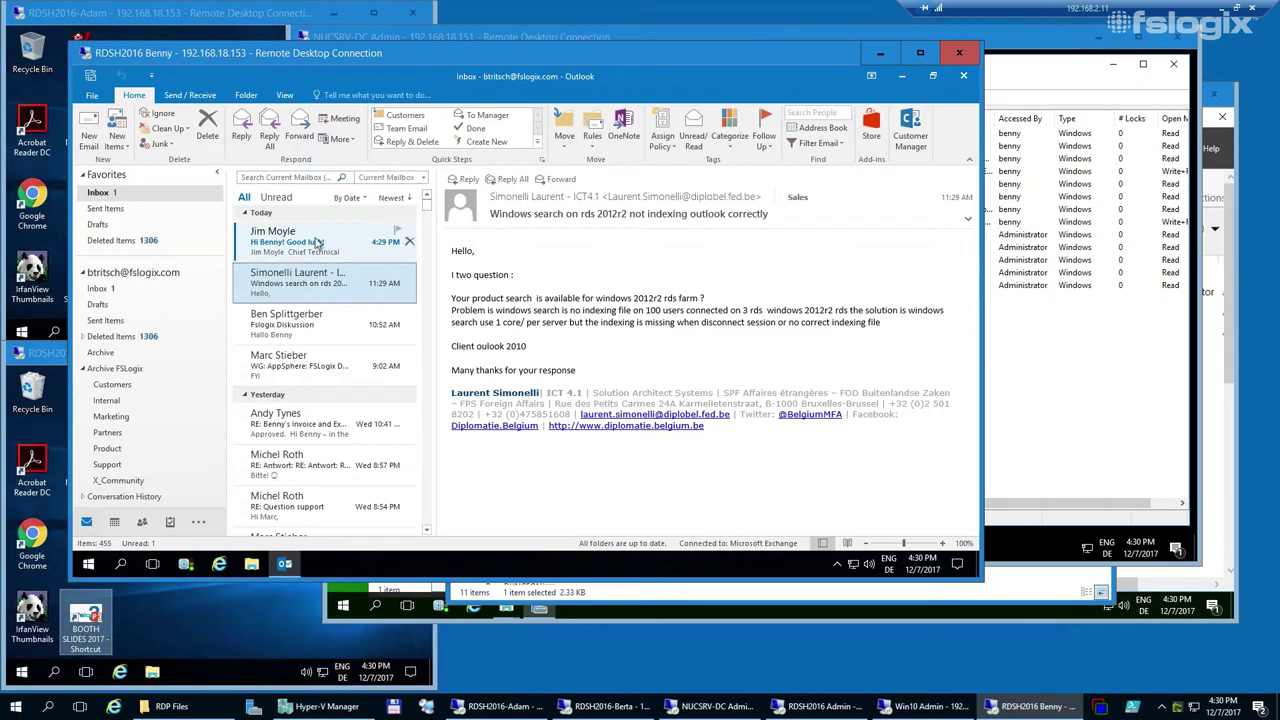
click(316, 242)
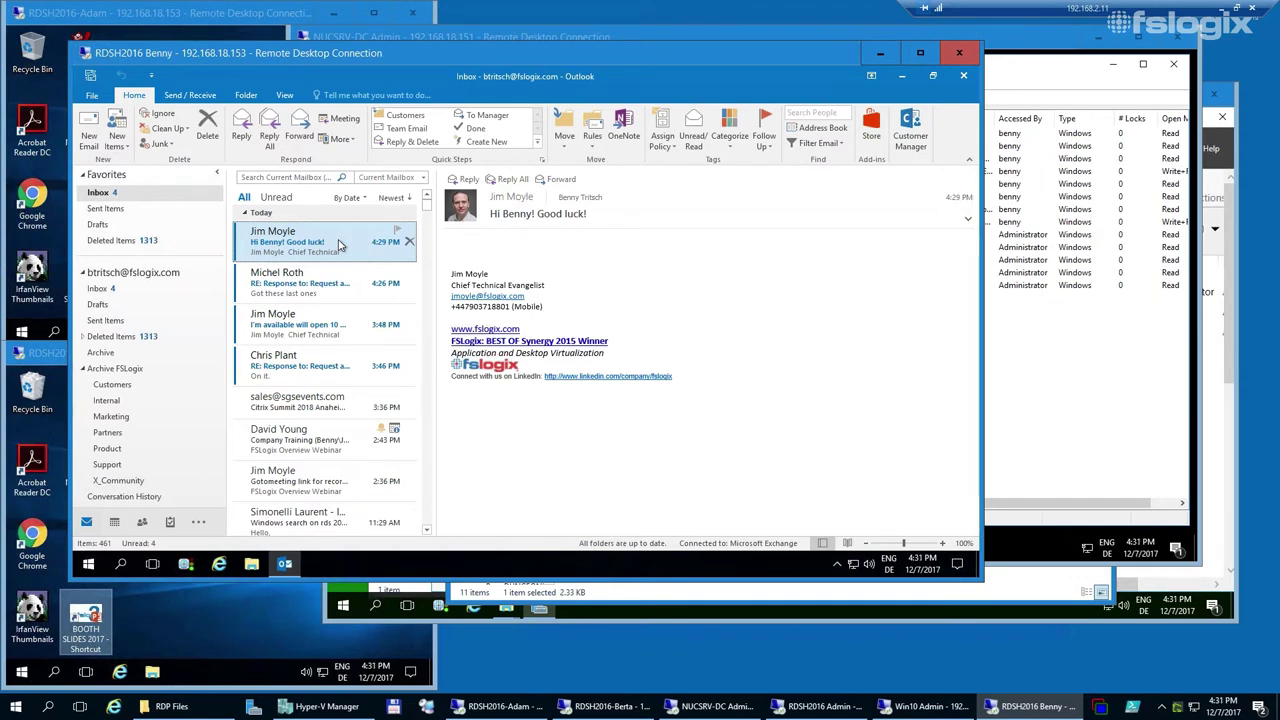
Search the current mailbox for the newest sender's first name and check Outlook's indexing status.
click(284, 176)
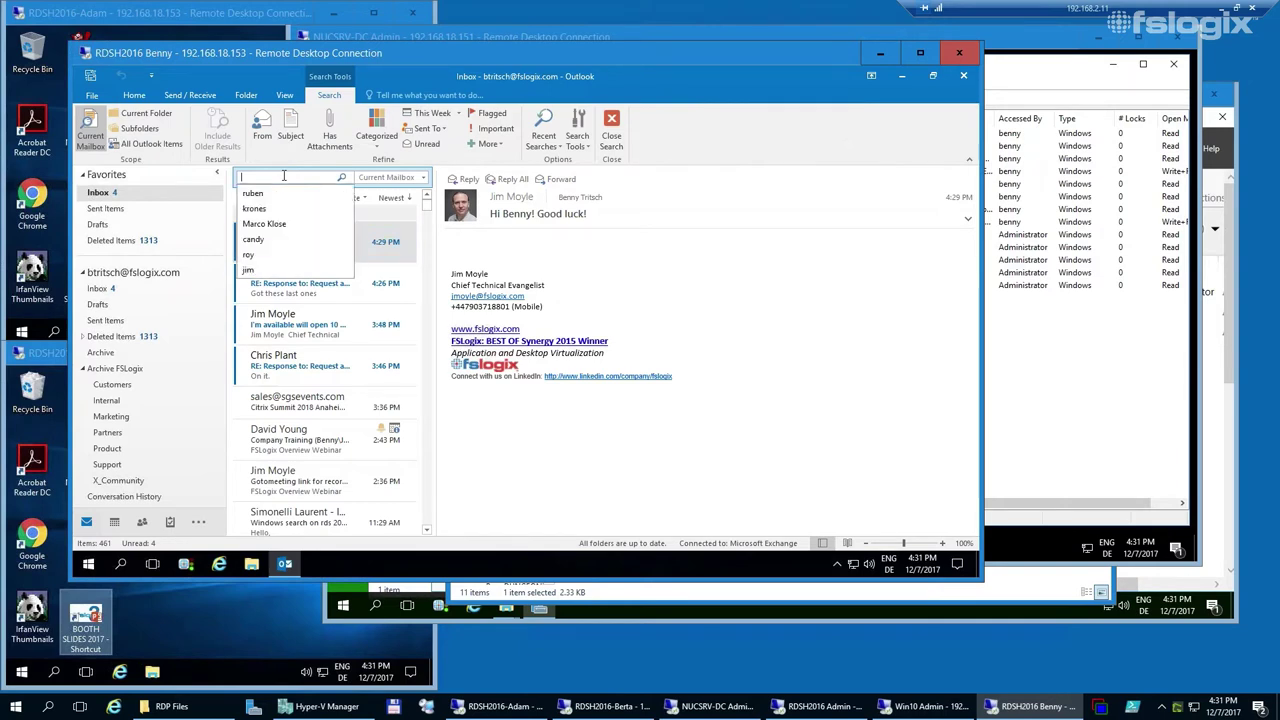
text(jim)
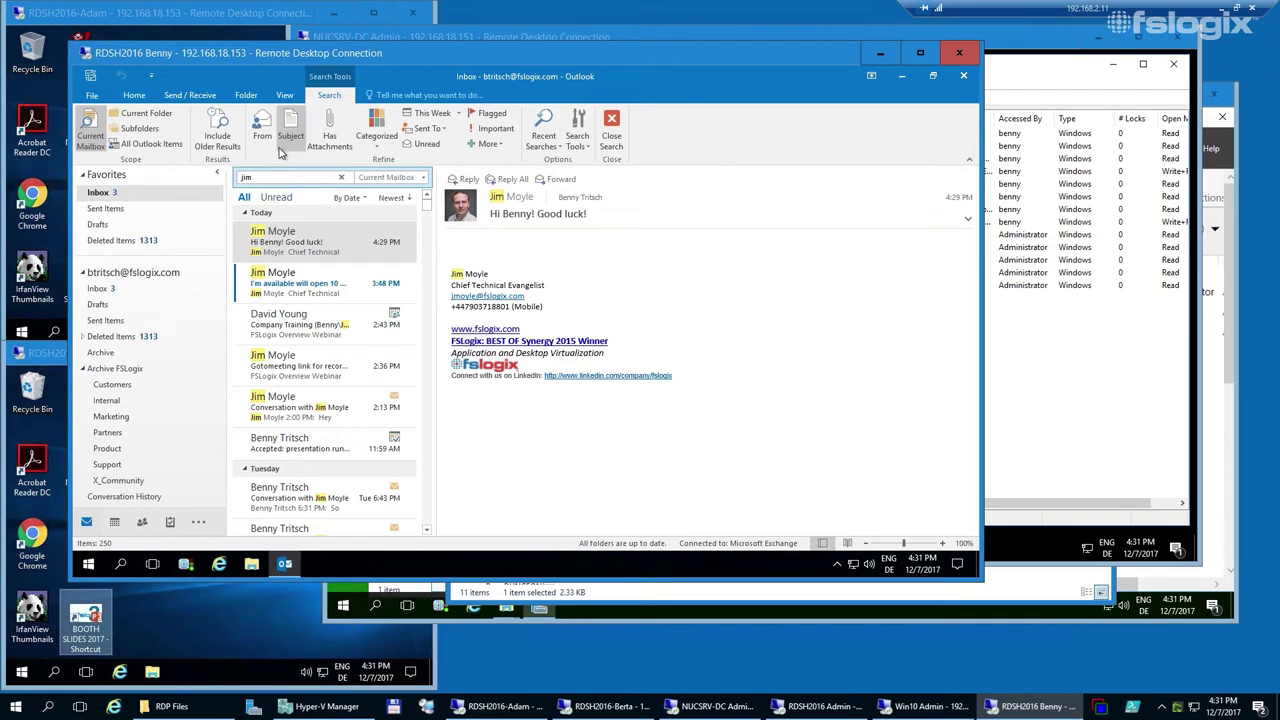
click(584, 146)
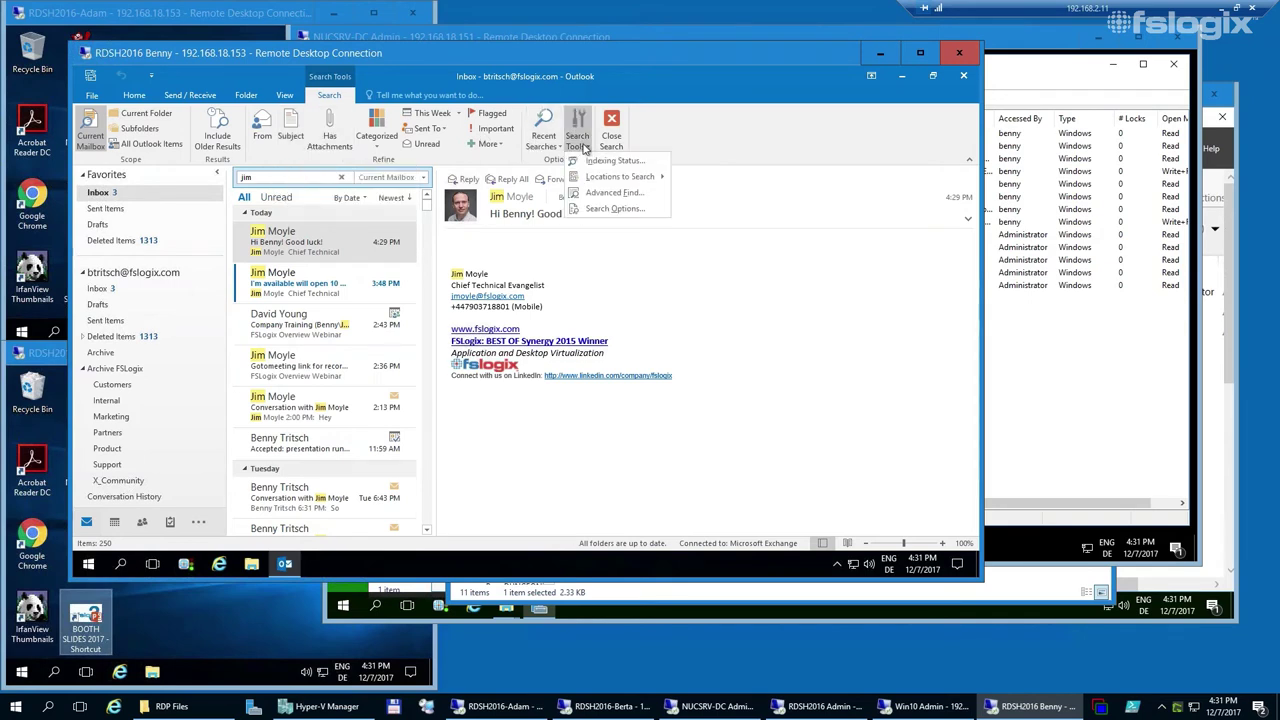
click(606, 163)
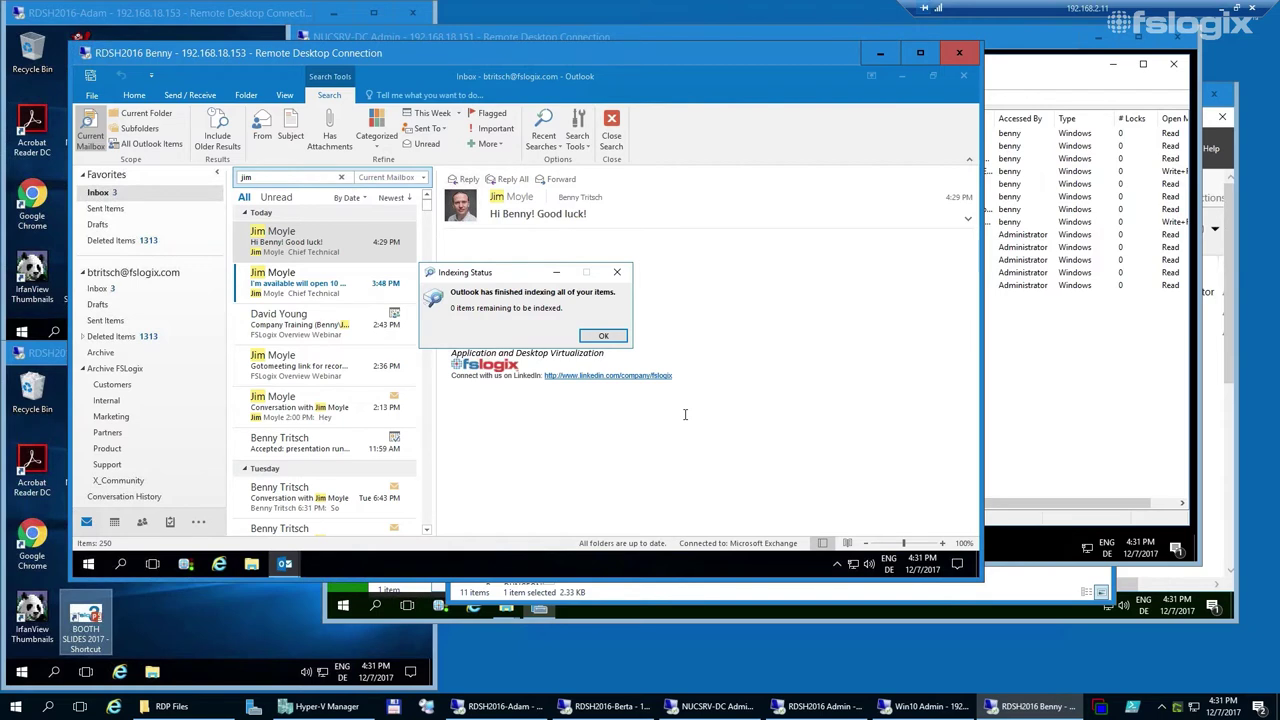
click(608, 337)
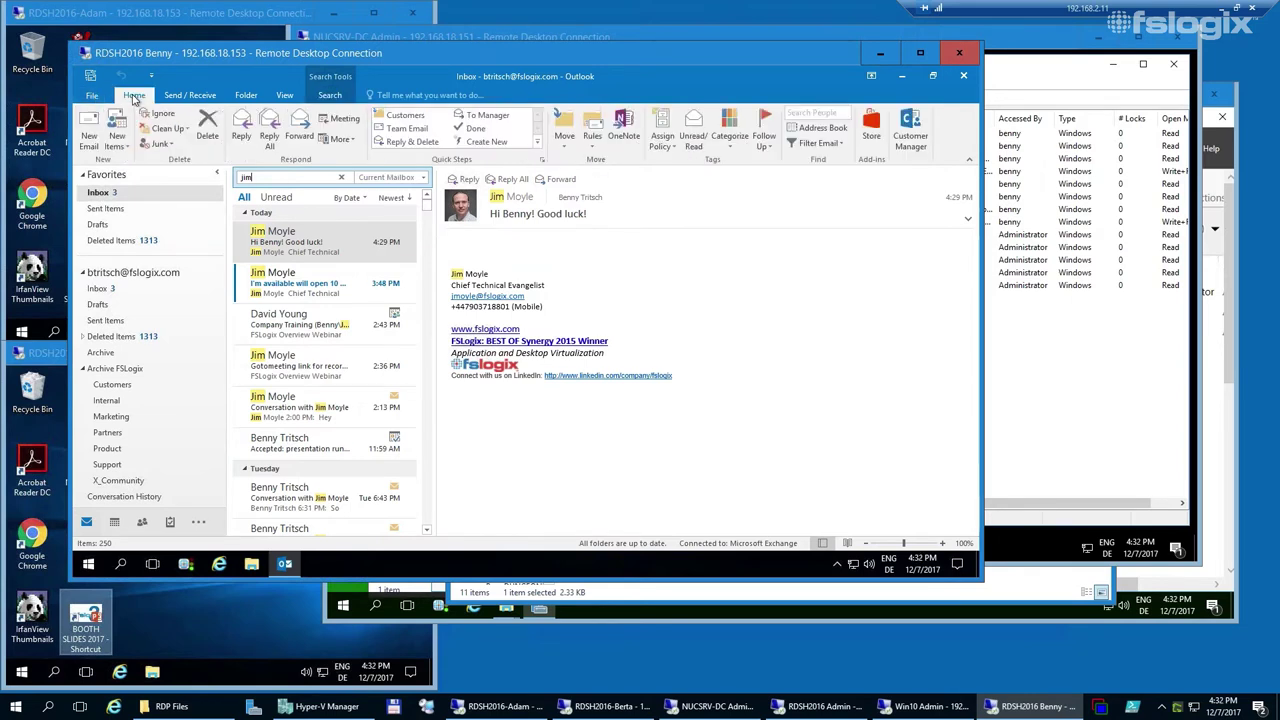
Inspect the Exchange account's server settings for Cached Exchange Mode and offline mail, leaving them without changes.
click(94, 95)
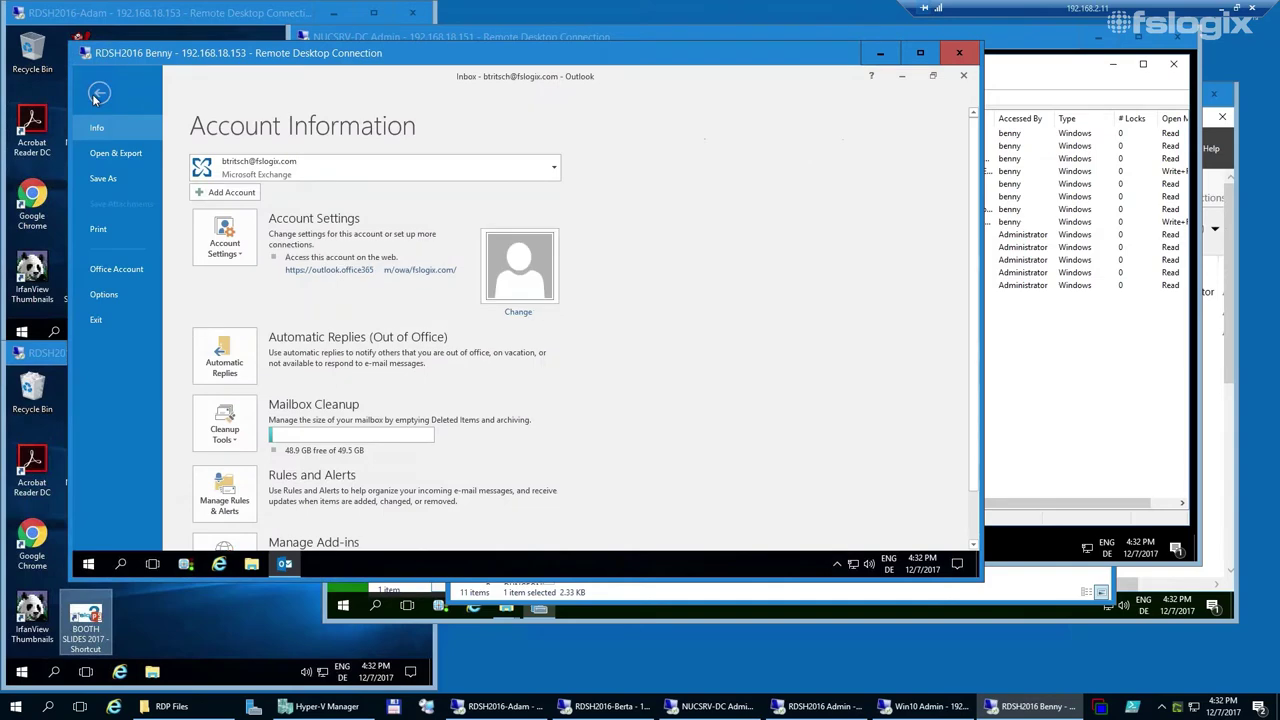
click(225, 250)
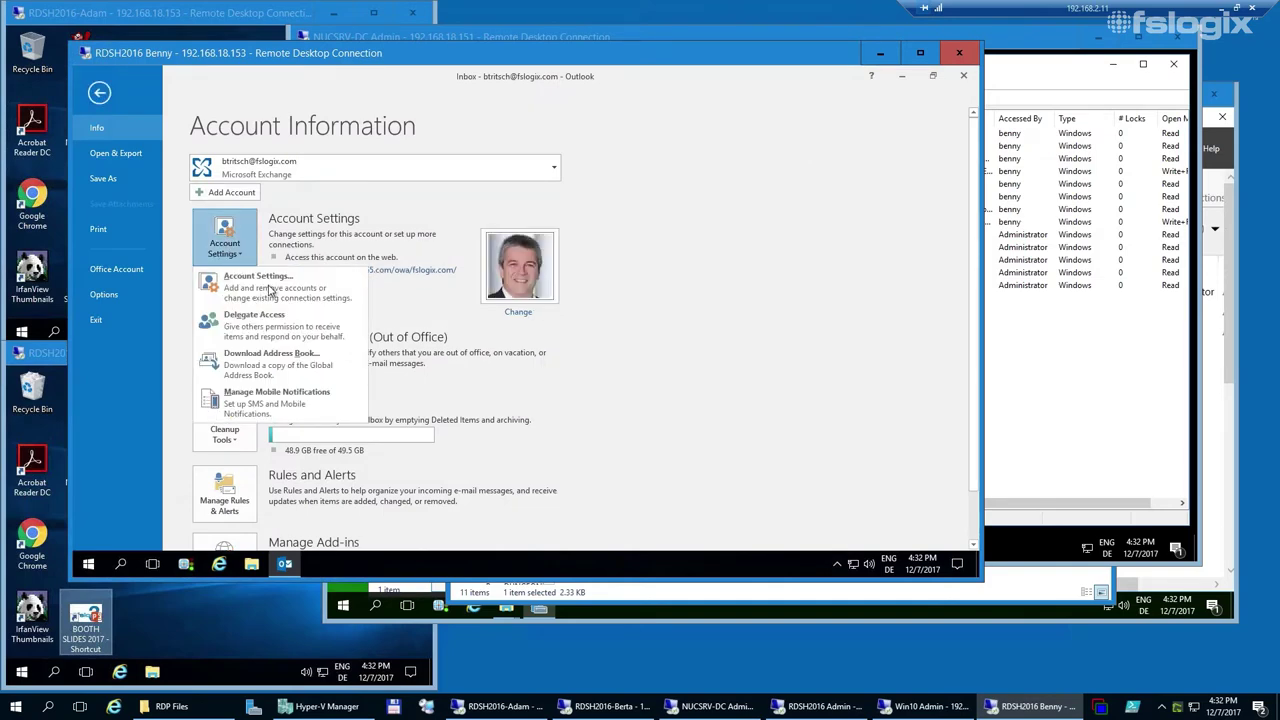
click(274, 294)
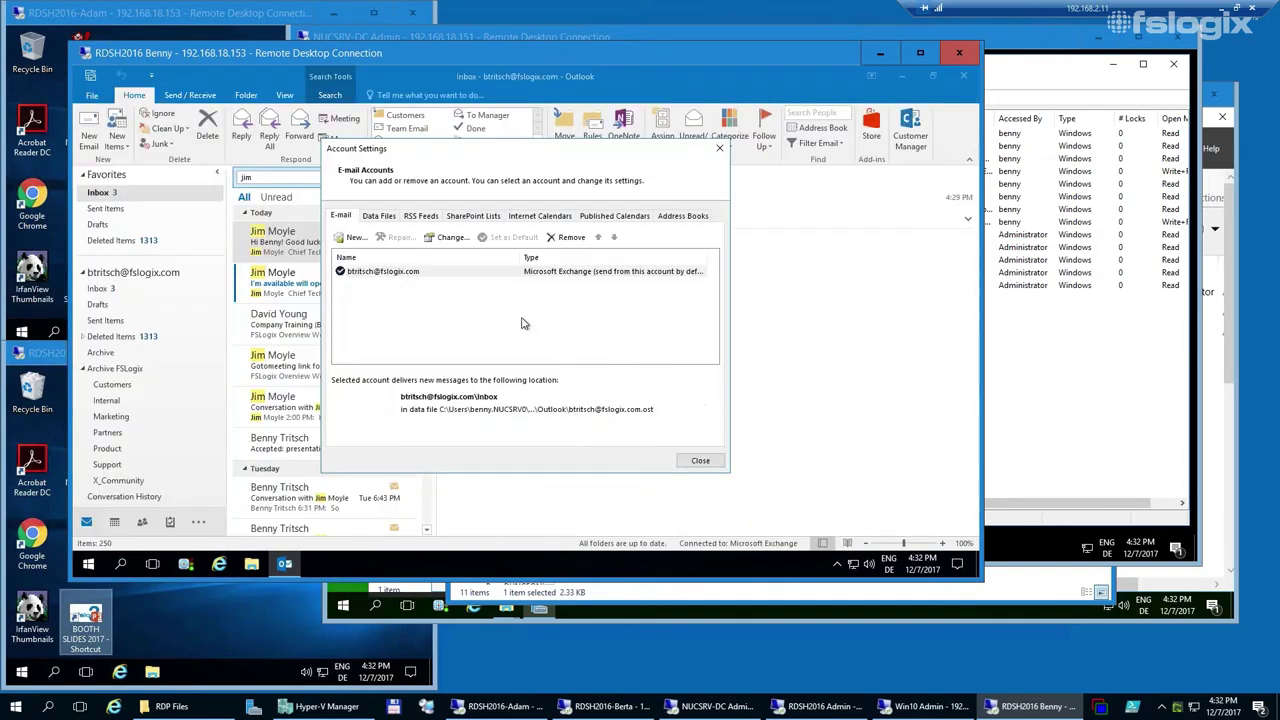
double_click(397, 273)
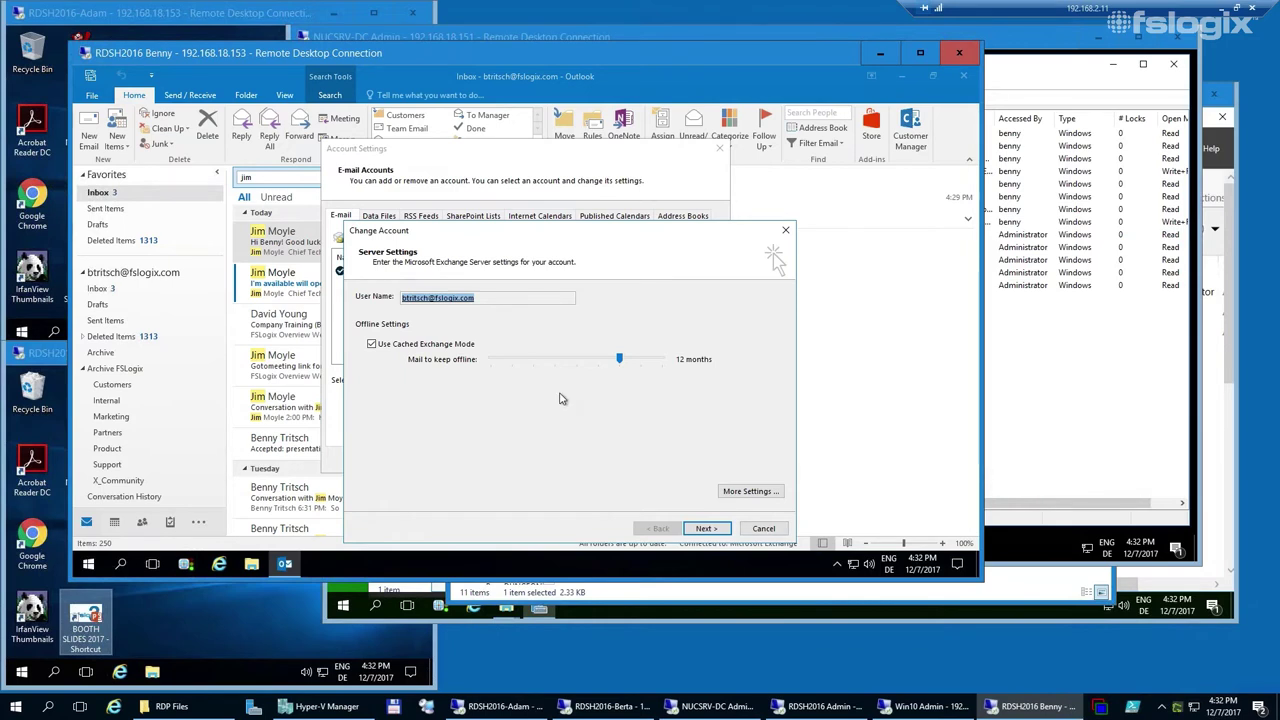
click(762, 529)
click(700, 460)
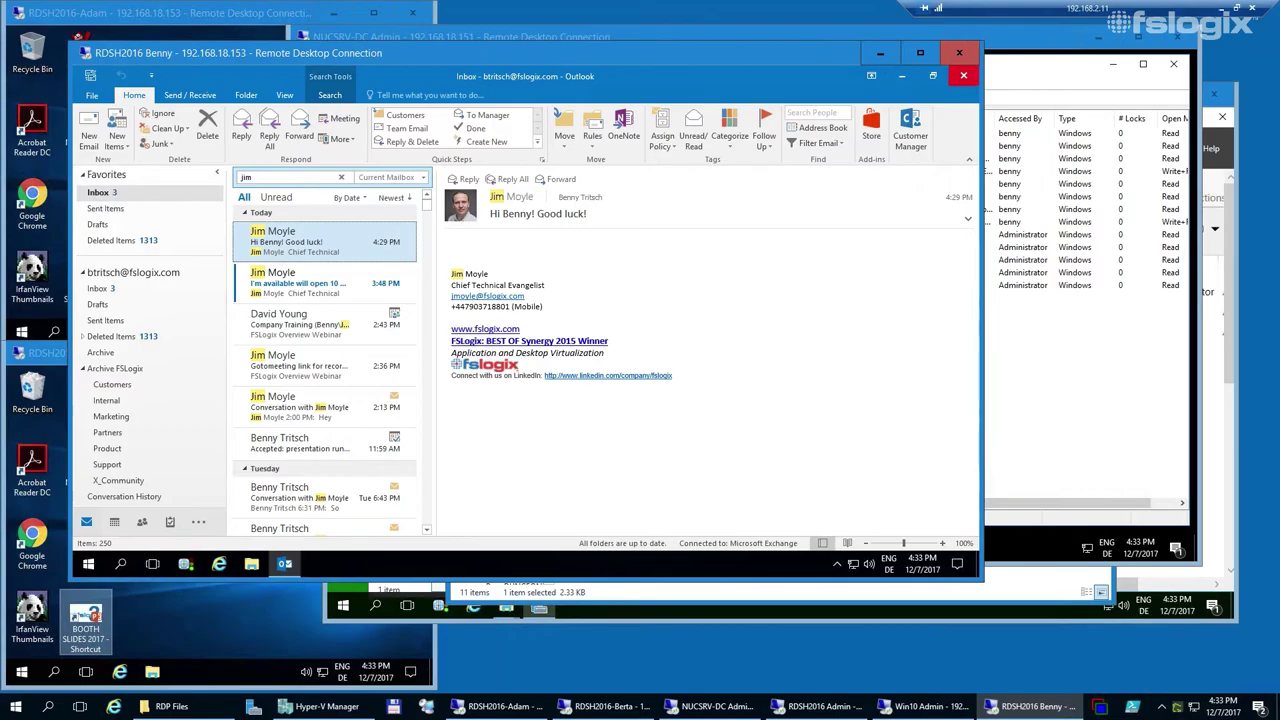
Minimize the remote desktop and run the slideshow from the Office 365 Containers slide to the FSLogix Profile Containers slide.
click(1224, 9)
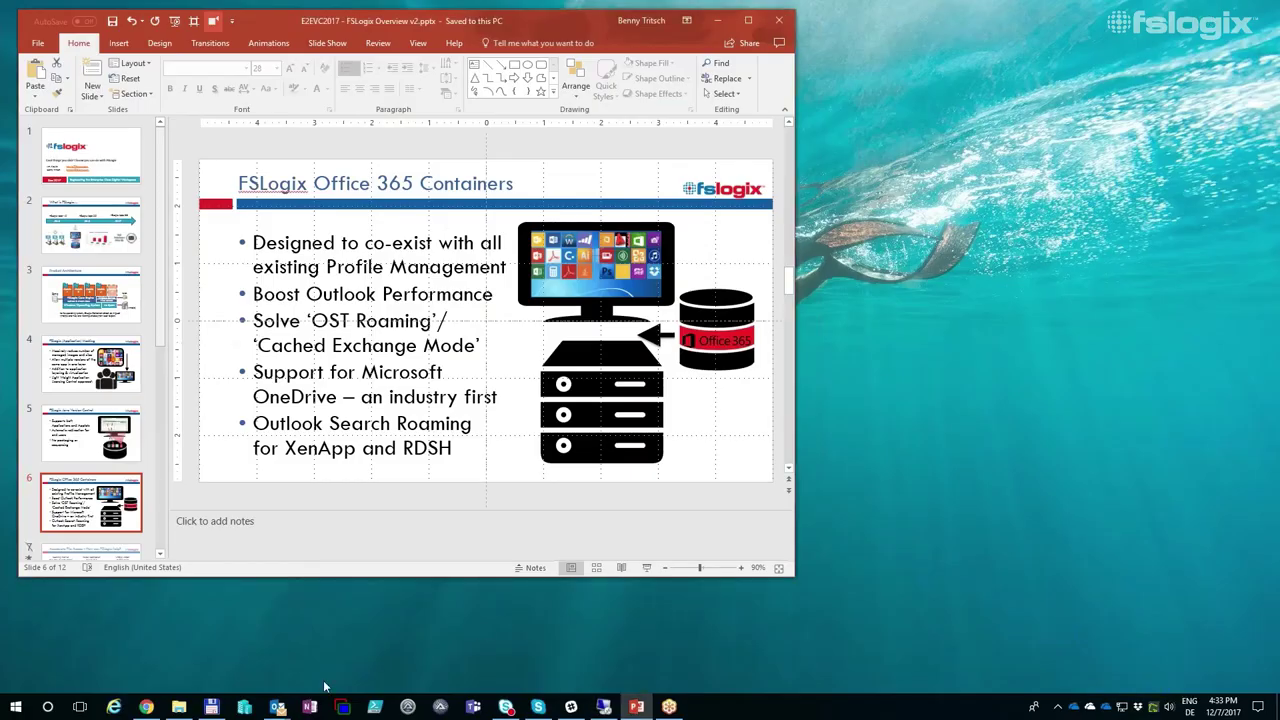
click(646, 567)
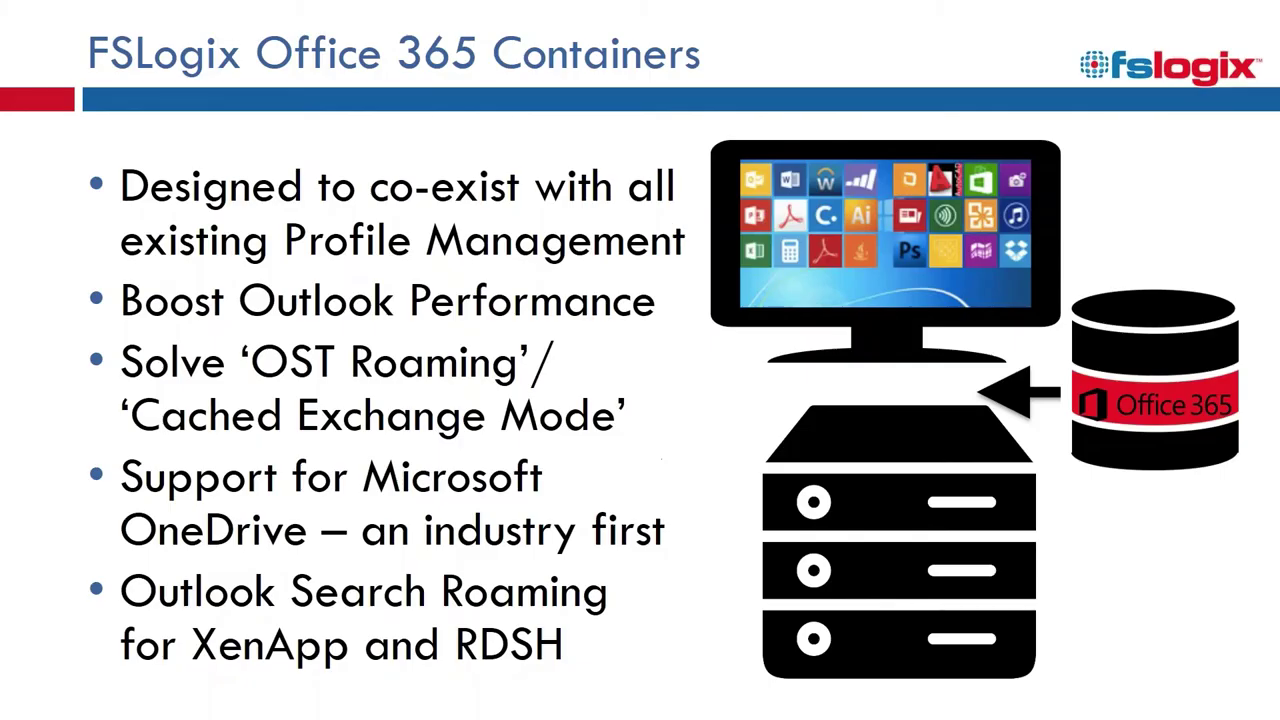
click(685, 401)
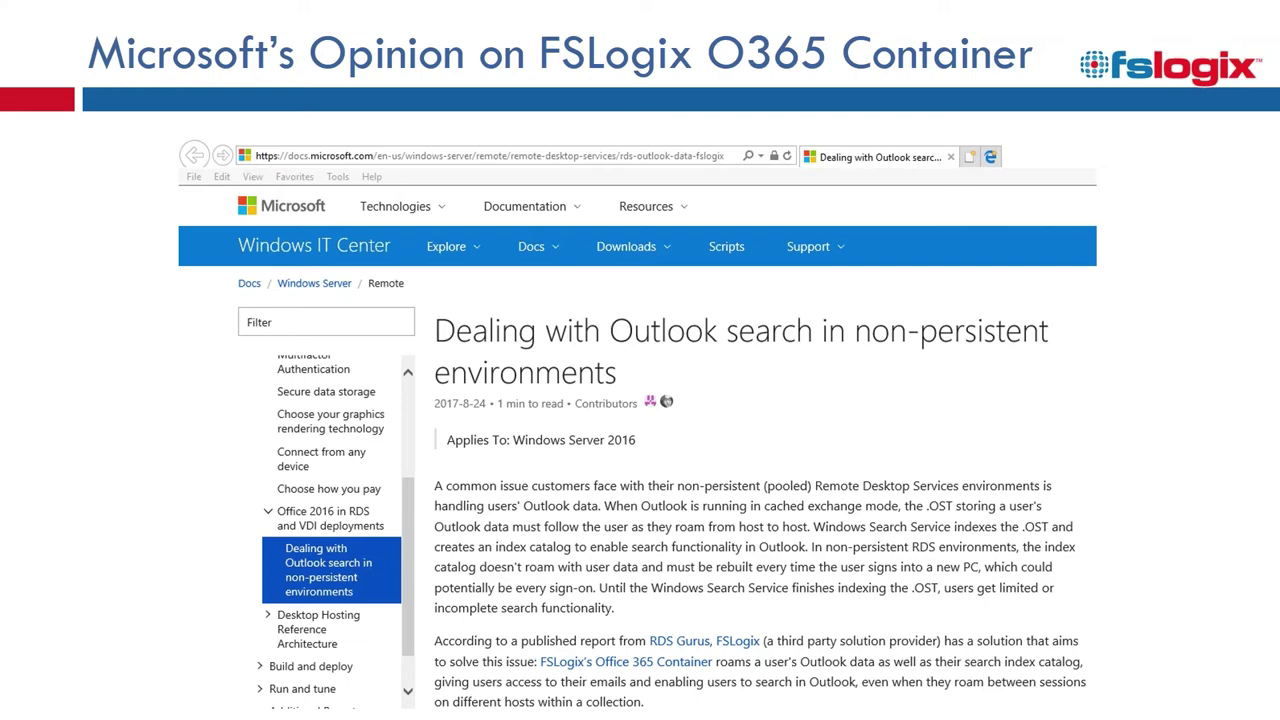
key(Right)
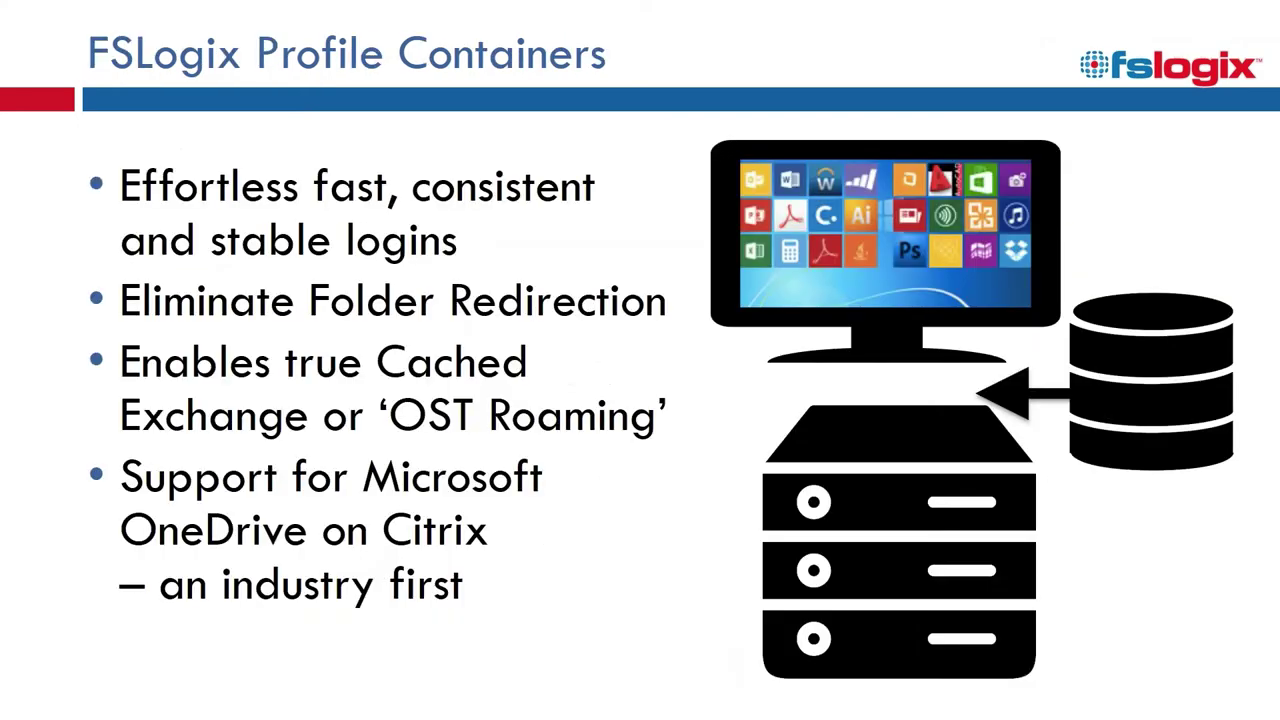
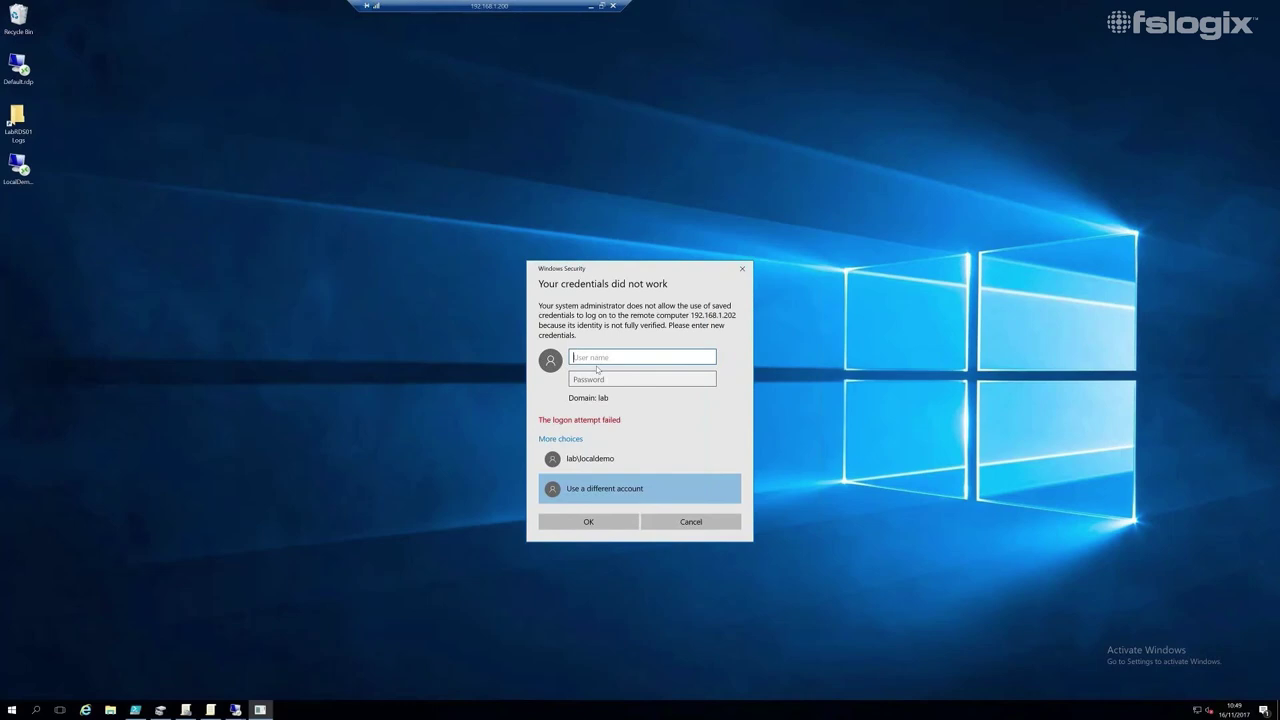
Log on to 192.168.1.202 as awsdemo with the account password, and minimize that session.
text(awsdemo)
key(Tab)
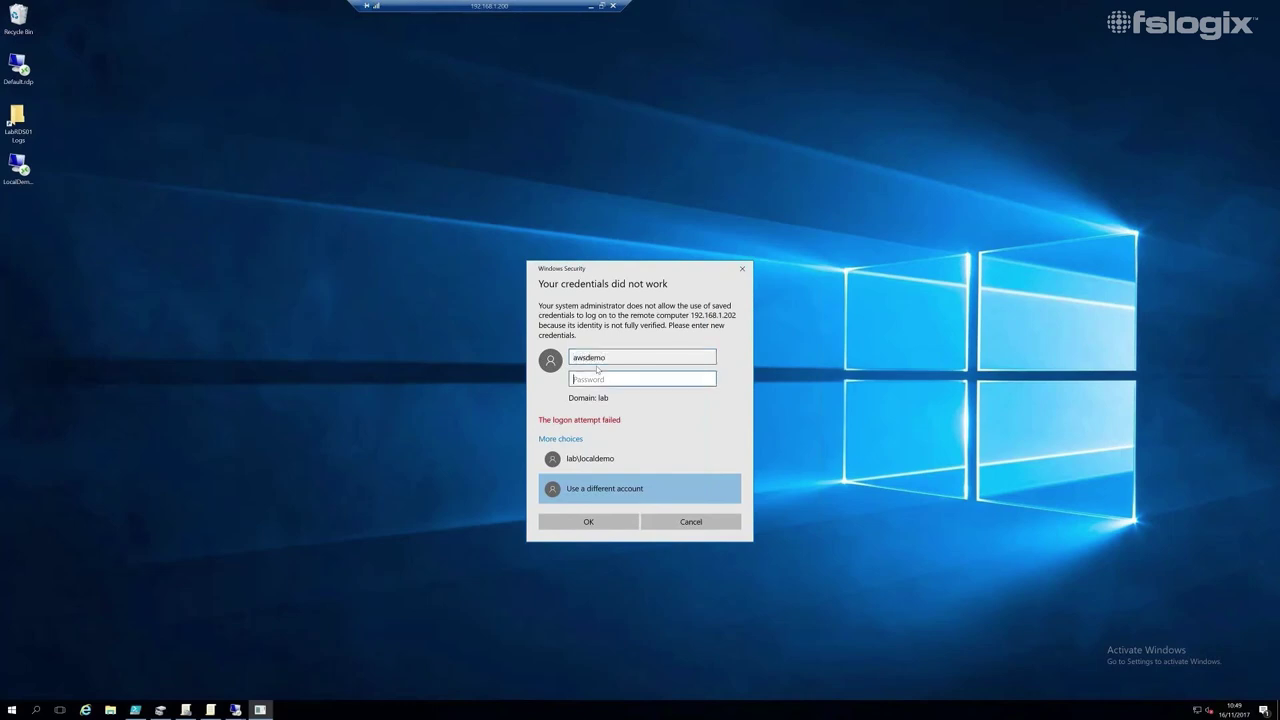
text(*******)
key(Return)
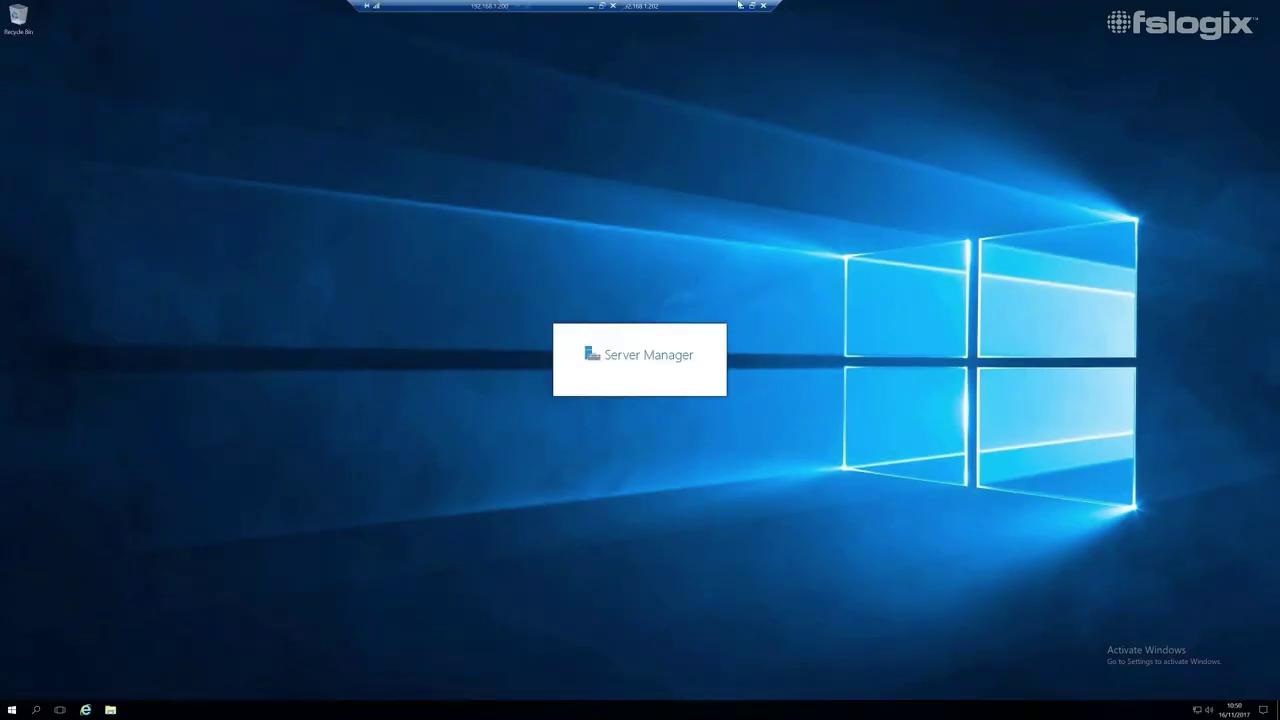
click(742, 6)
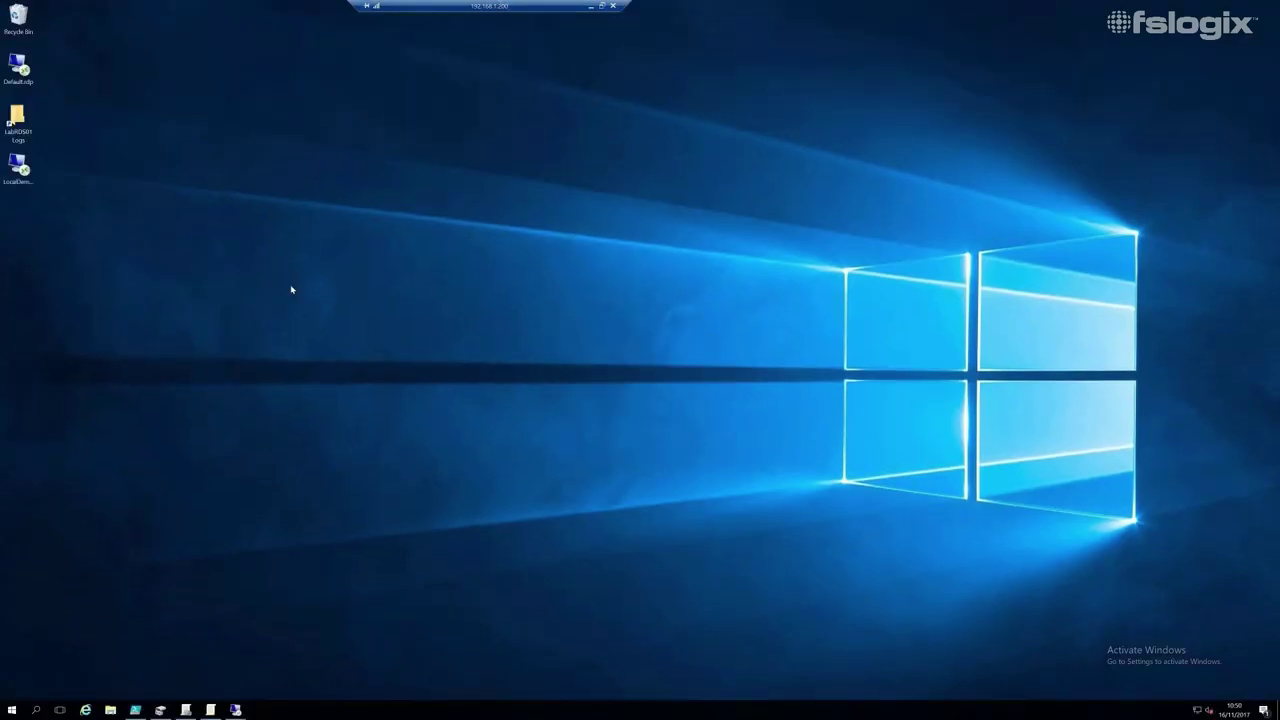
Open the LocalDemo remote connection to 192.168.1.202 with a different account, azuredemo, entering its password.
double_click(20, 180)
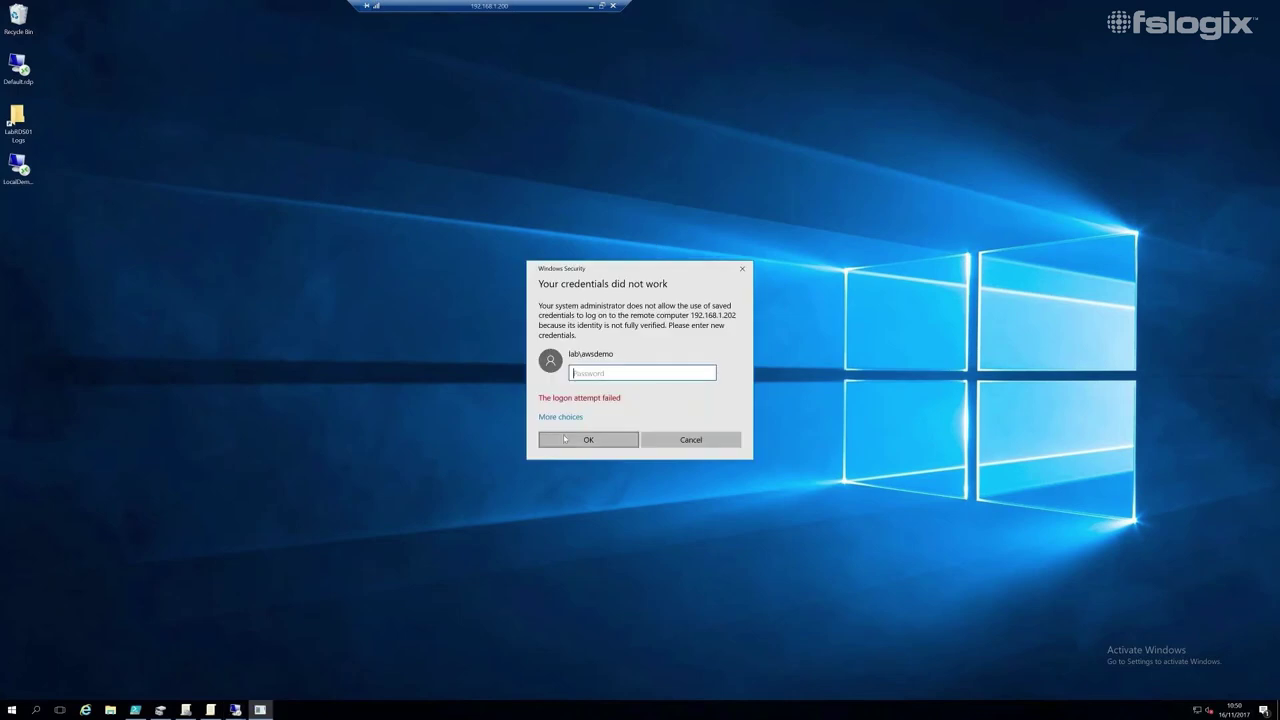
click(560, 417)
click(600, 468)
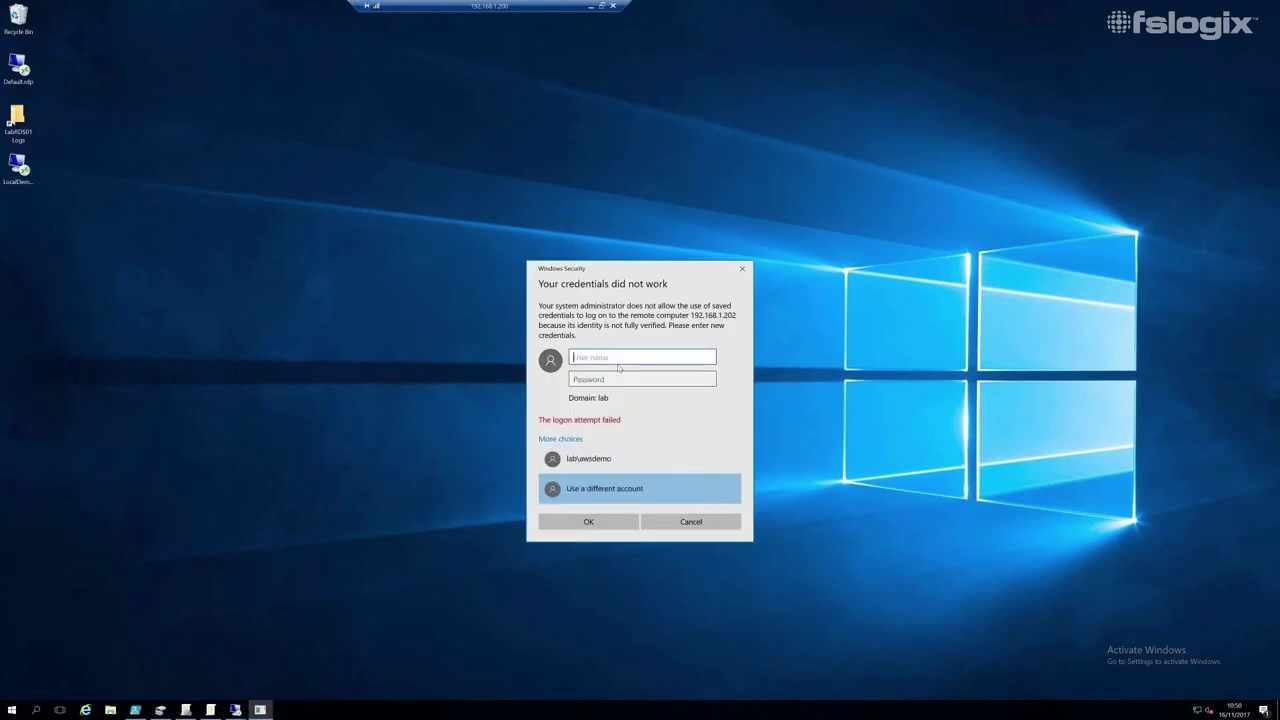
text(azuredemo)
key(Tab)
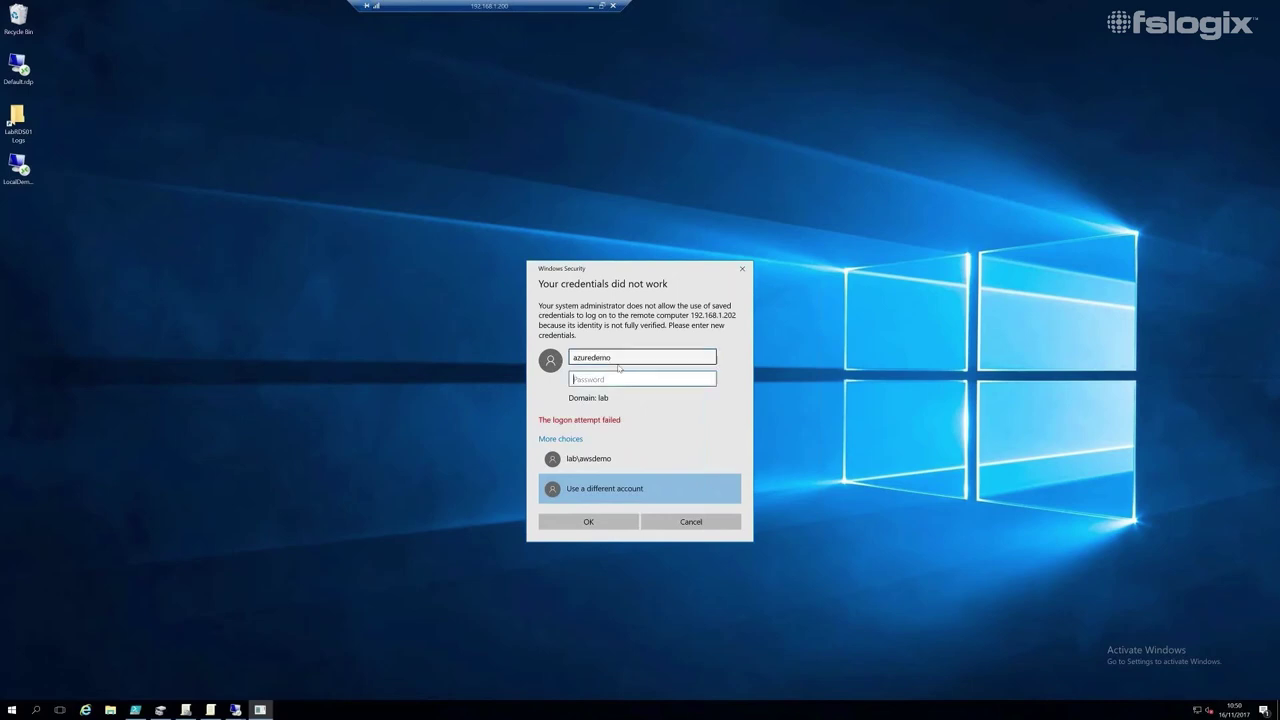
text(••••••••)
key(Return)
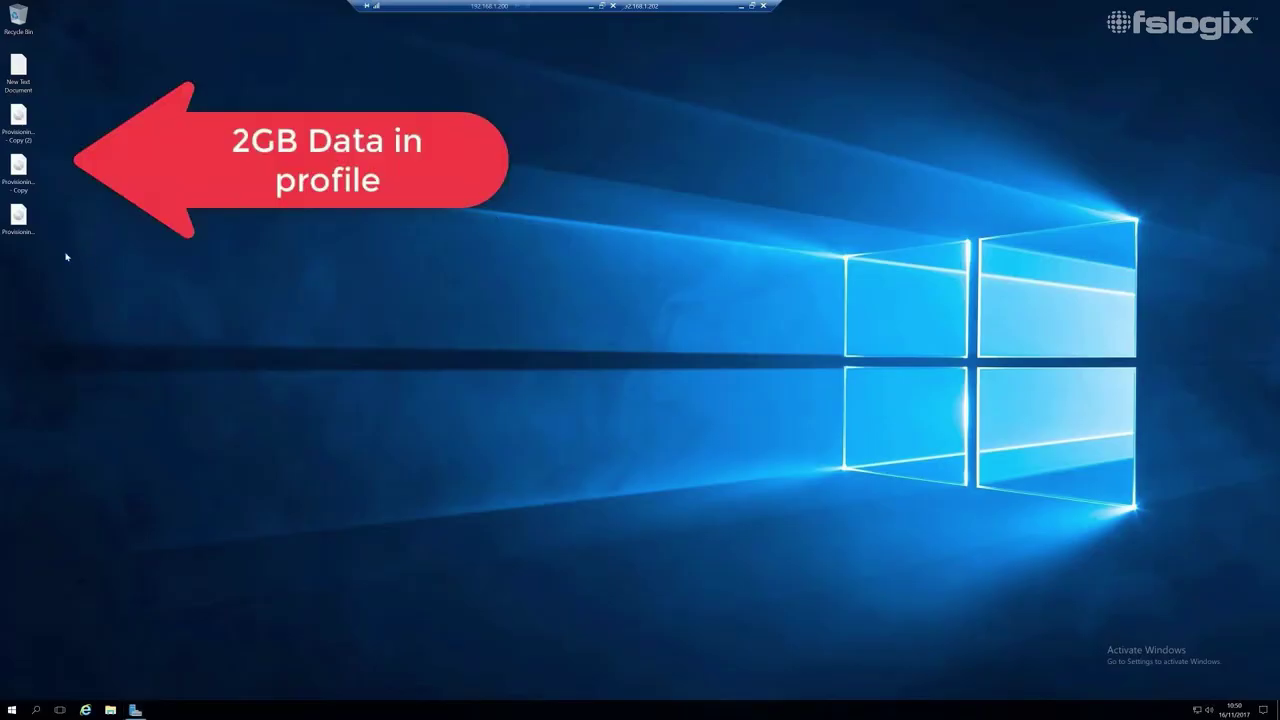
Point out the three Provisioning files on the azuredemo desktop and open Disk Management to examine the mounted profile volumes.
drag(63, 257, 40, 104)
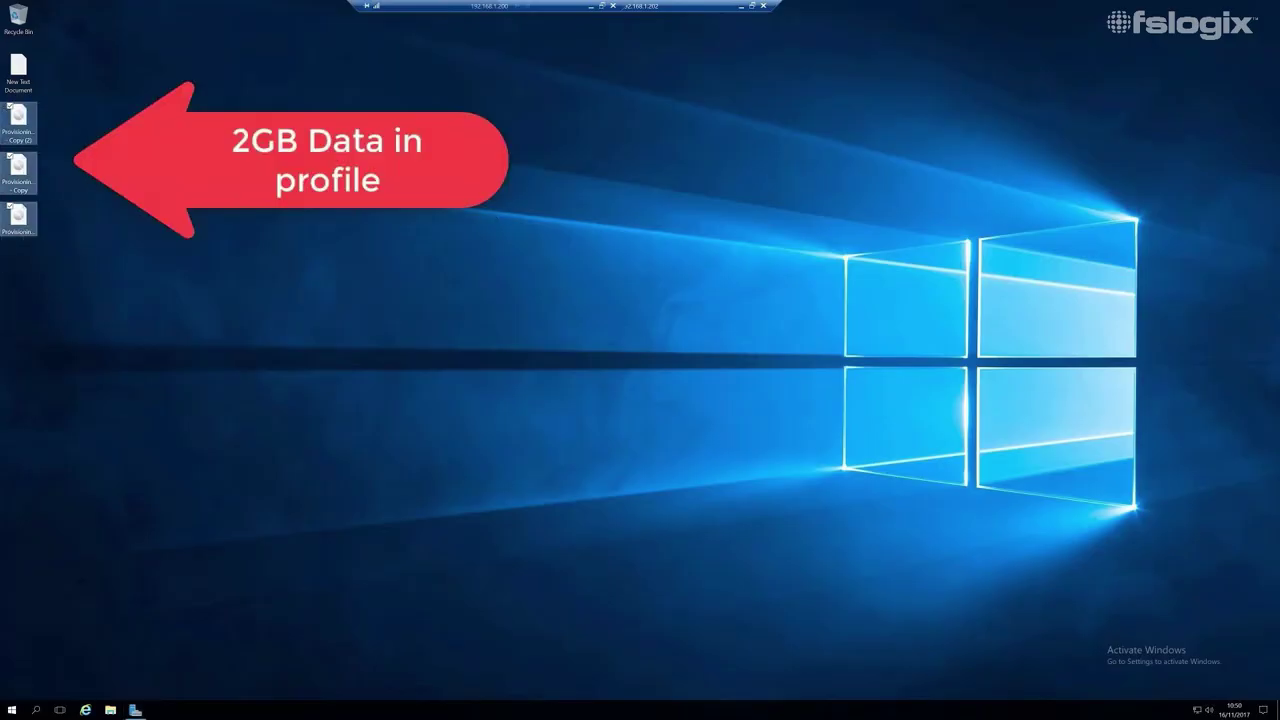
click(267, 238)
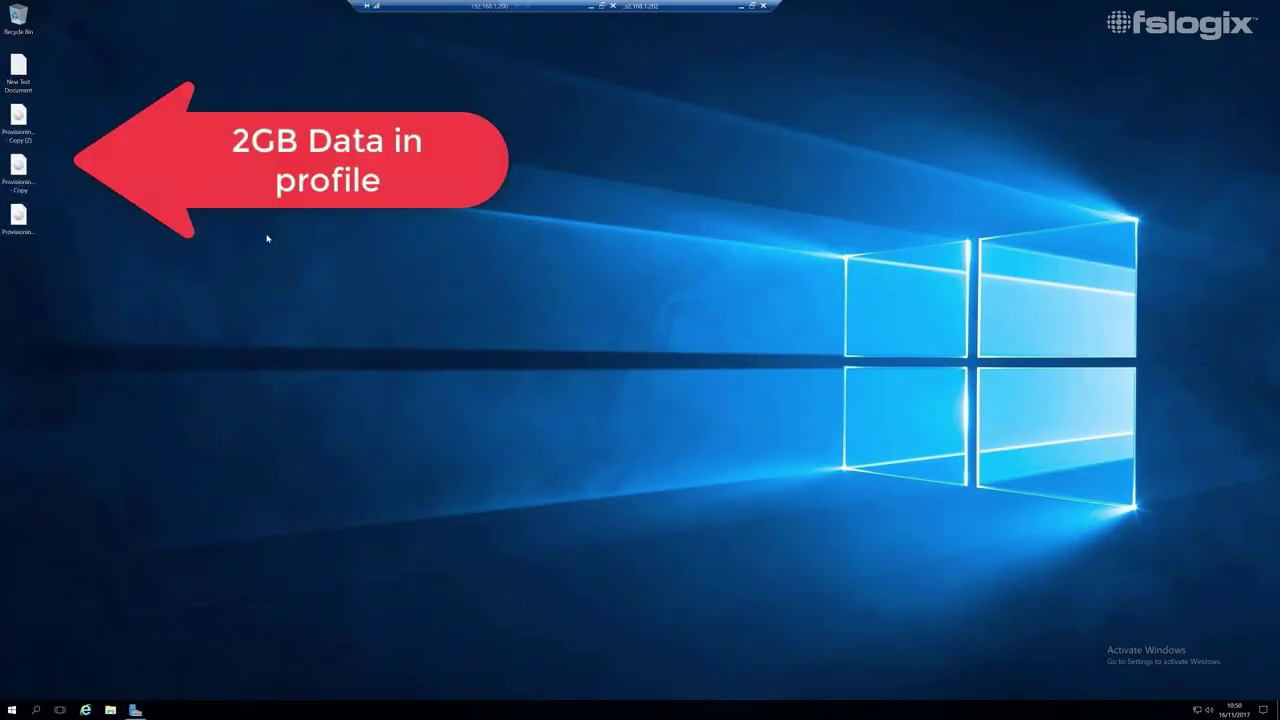
right_click(12, 710)
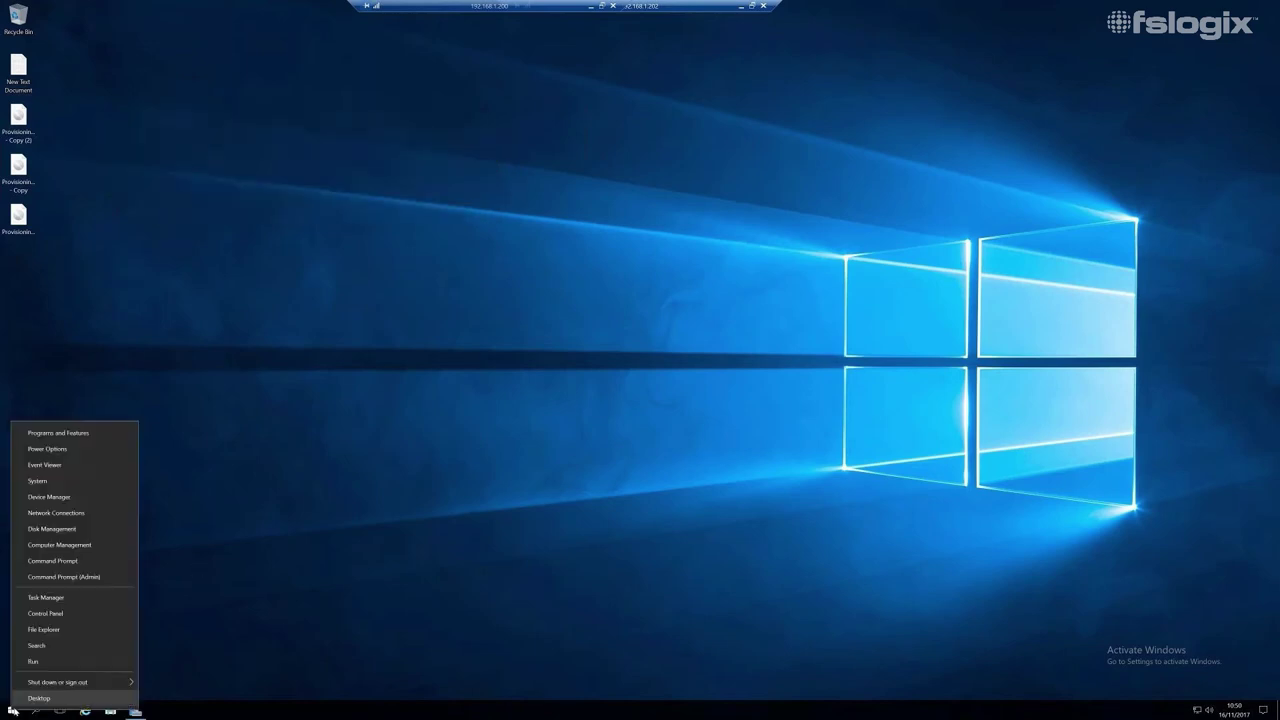
click(55, 528)
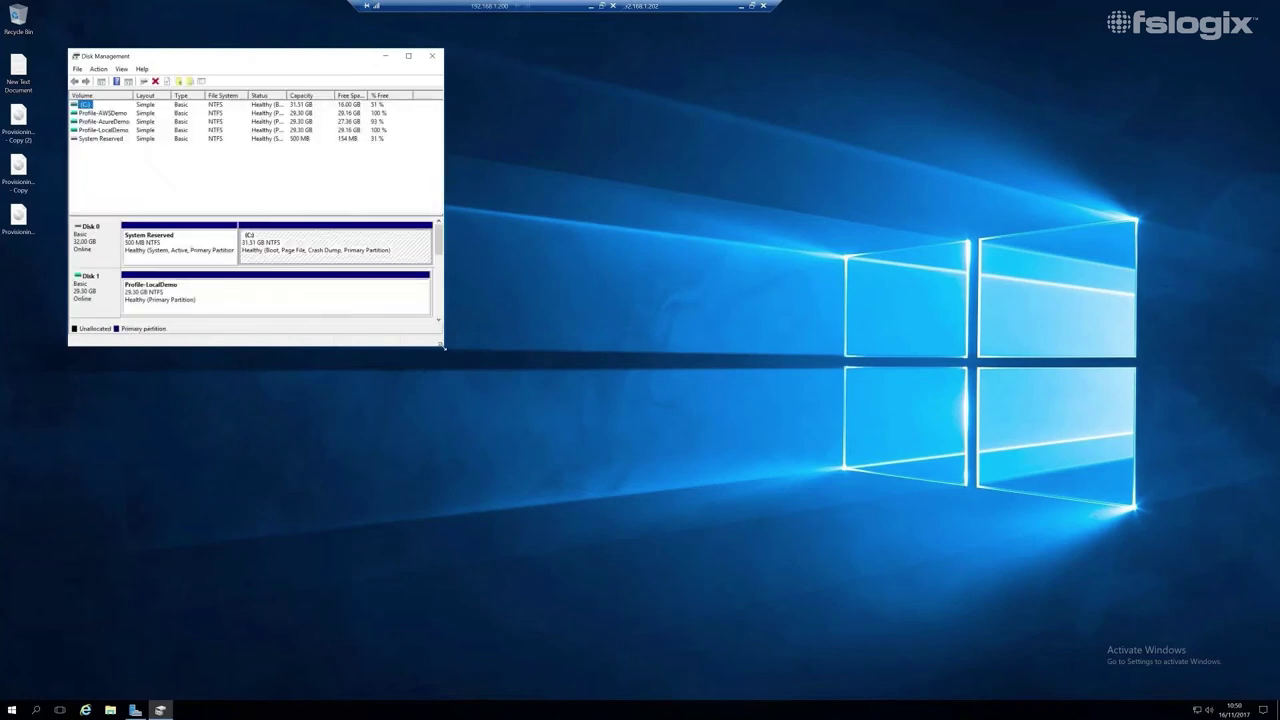
Enlarge Disk Management to show all disks, inspect the full VHD file location of Disk 2 (Profile-AWSDemo) through Detach VHD, and close the dialog.
drag(443, 350, 562, 540)
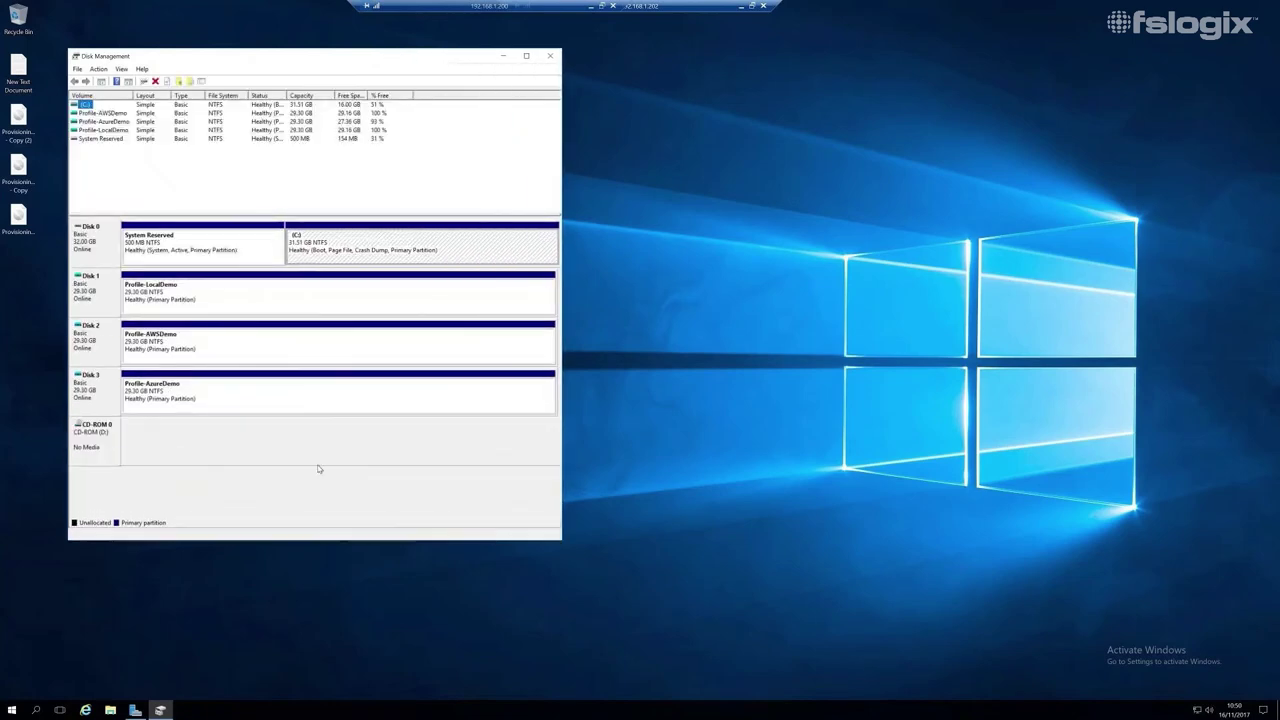
right_click(89, 339)
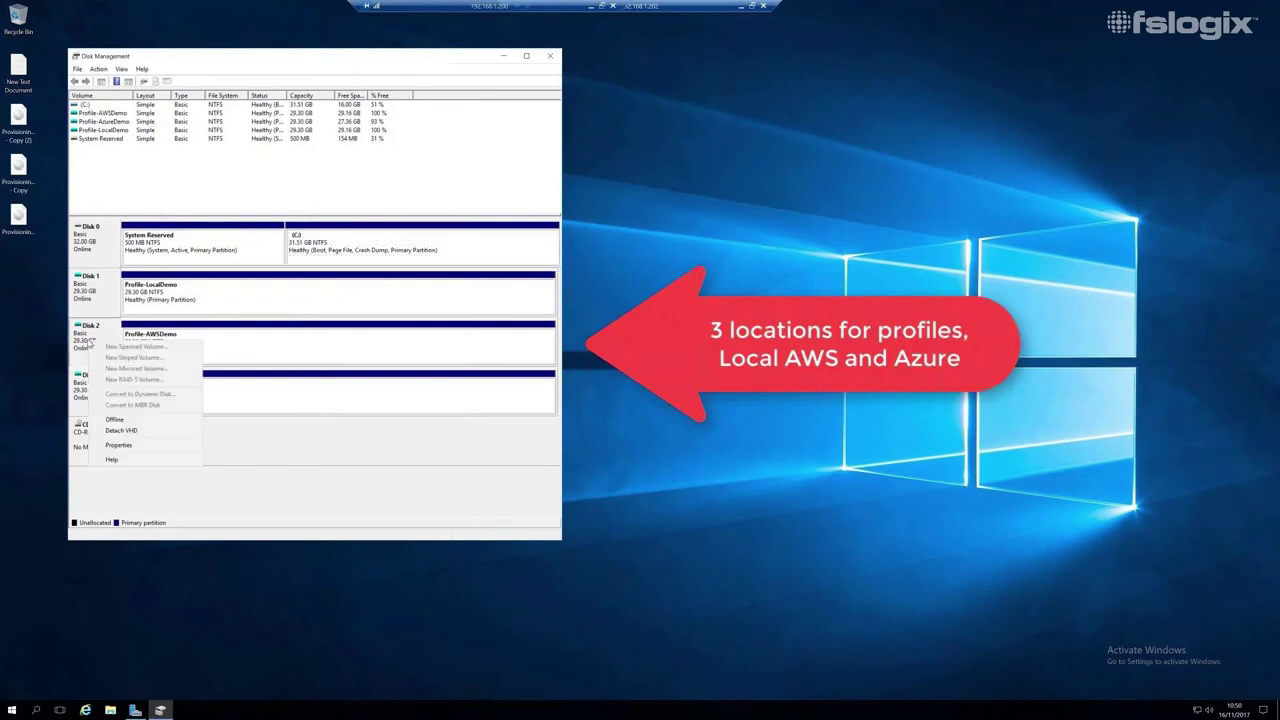
click(152, 430)
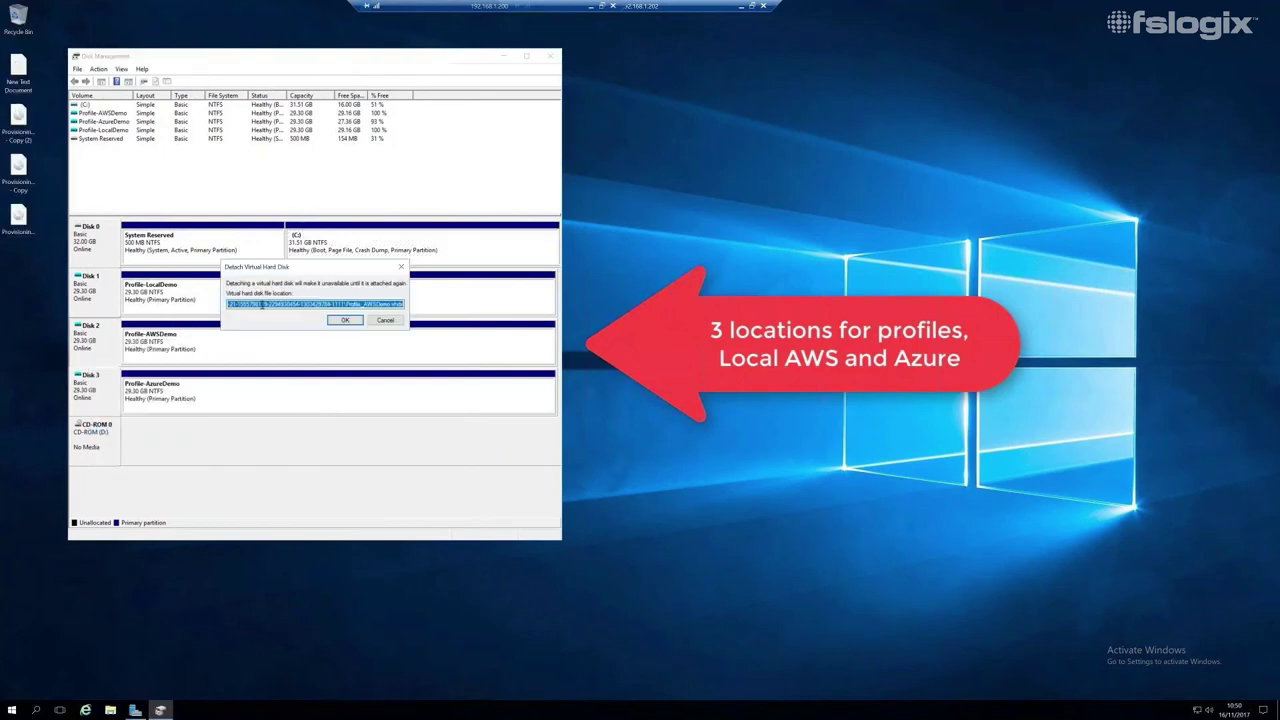
drag(314, 302, 170, 298)
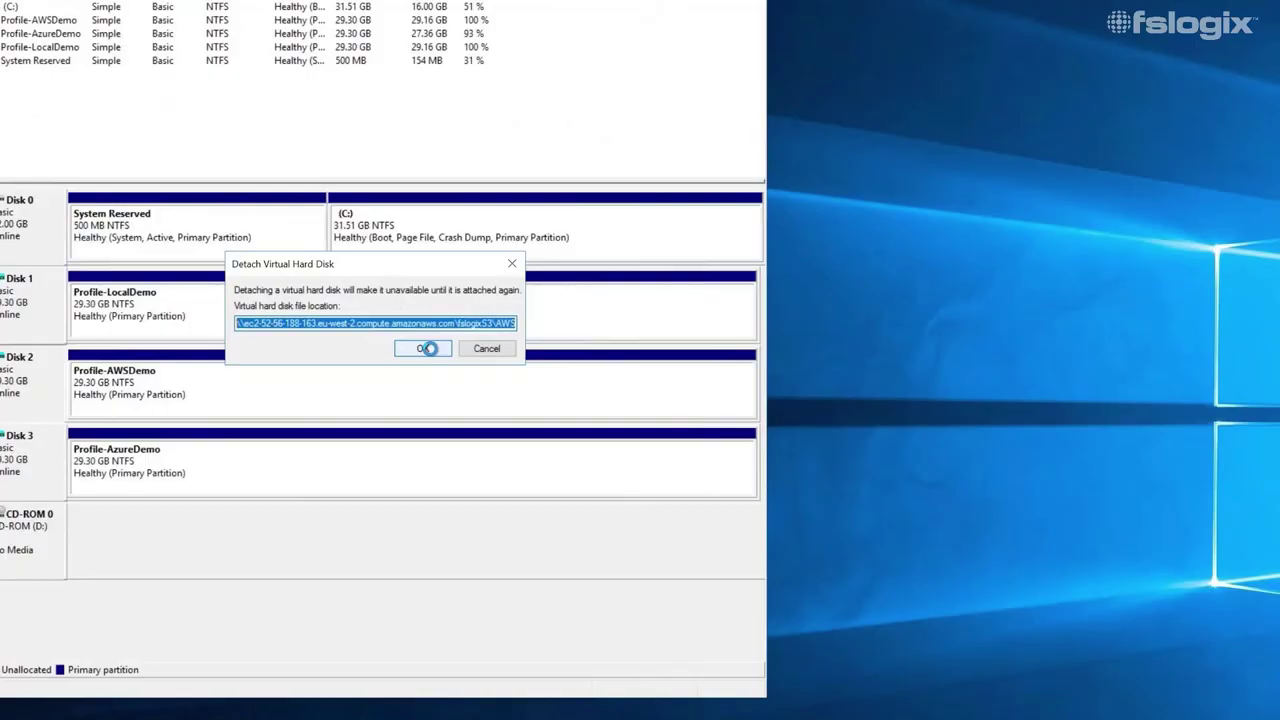
click(758, 466)
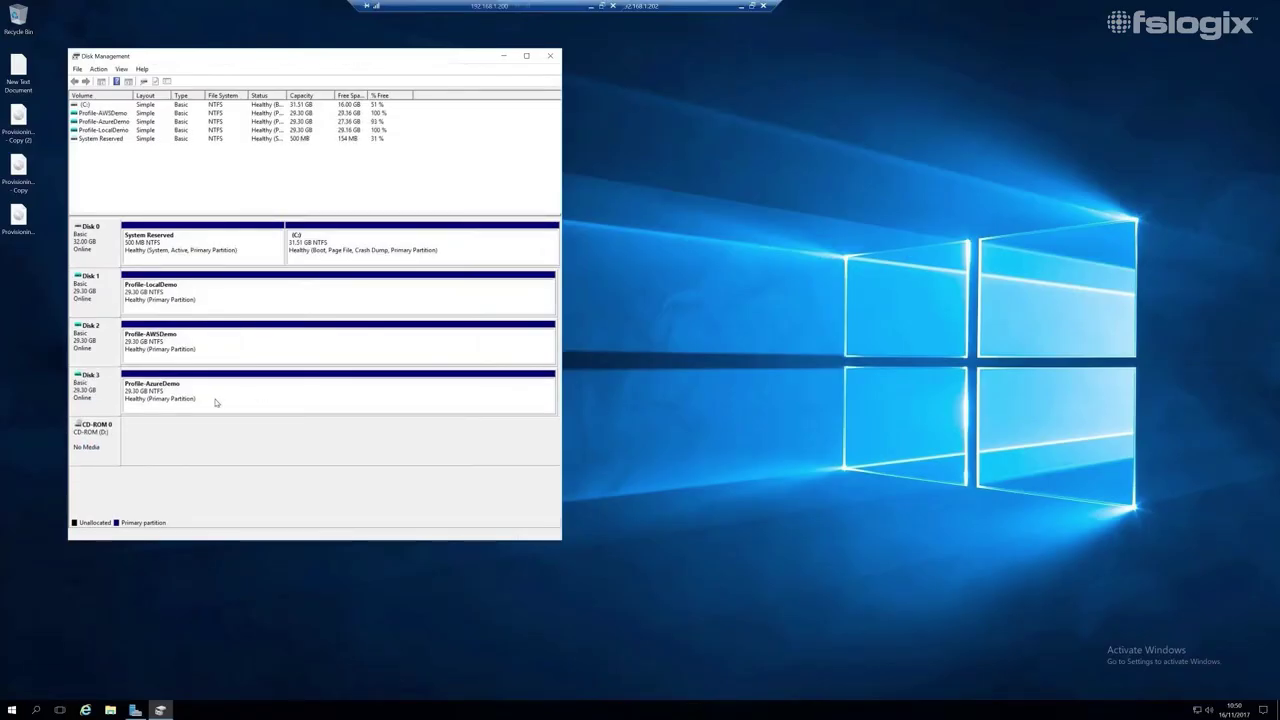
Open Detach VHD for Disk 3 (Profile-AzureDemo) and examine the beginning of its virtual hard disk file location.
right_click(92, 392)
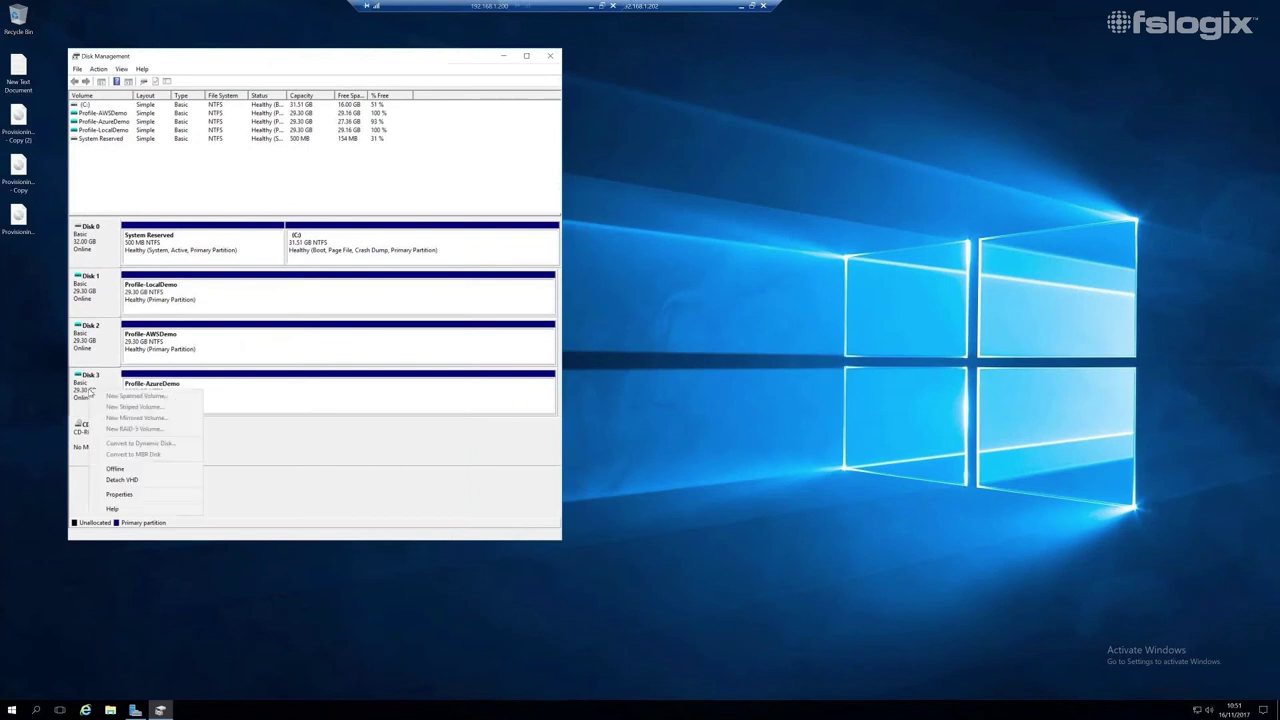
click(122, 480)
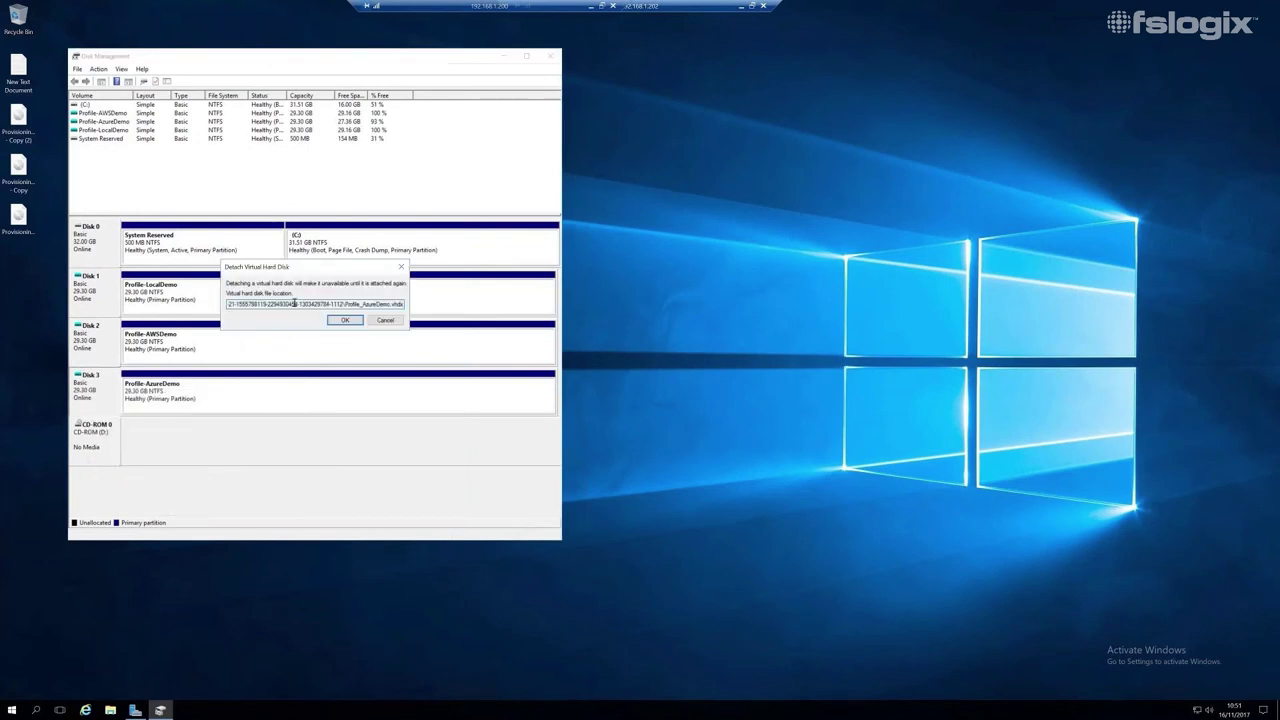
drag(295, 303, 223, 315)
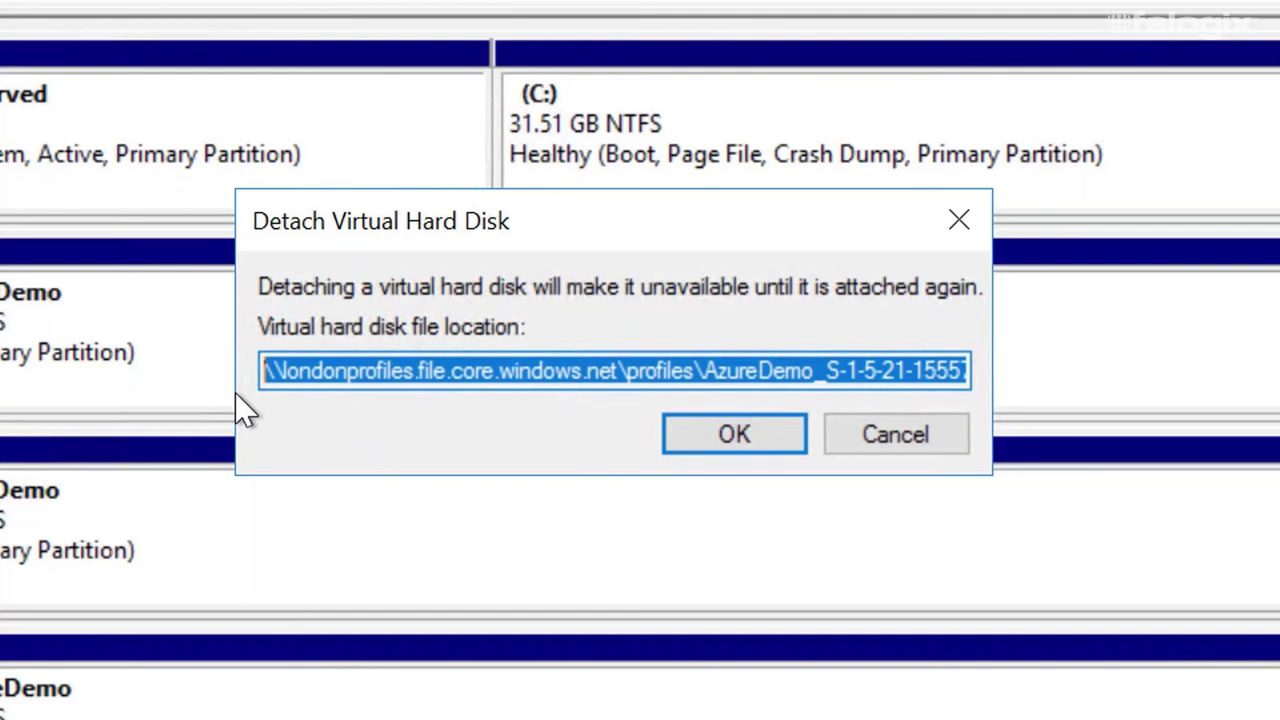
mouse_move(523, 437)
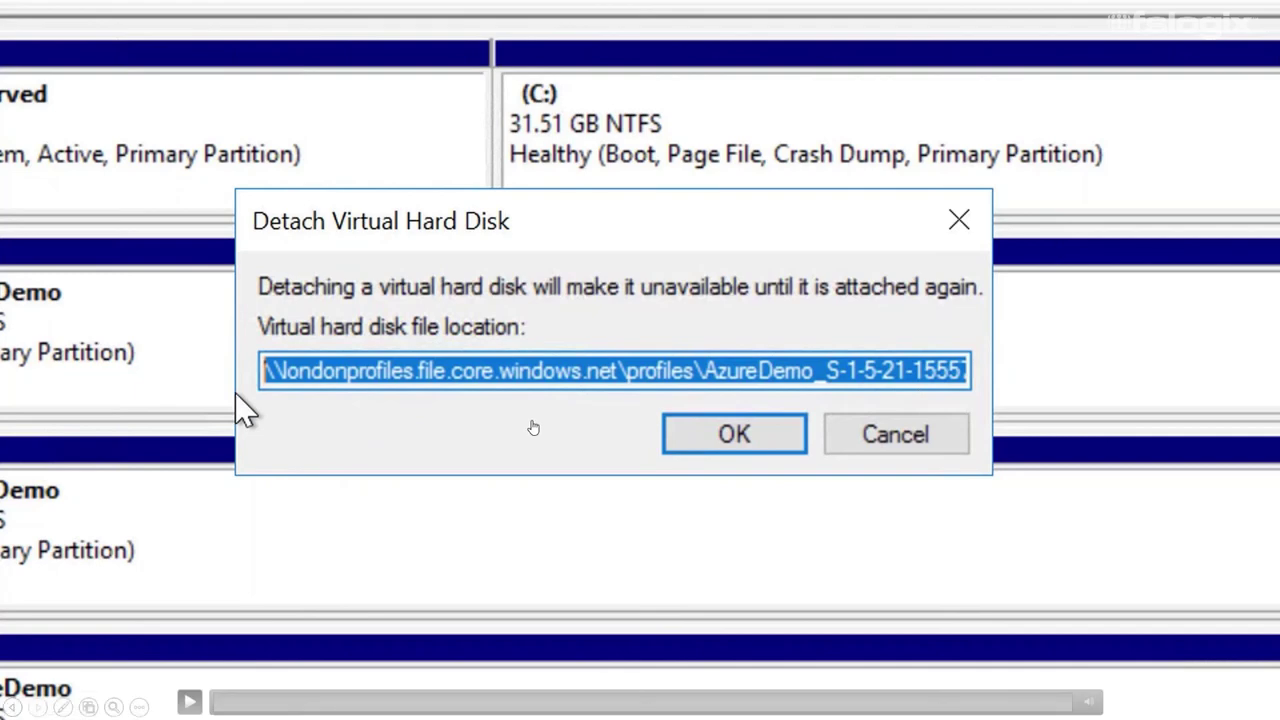